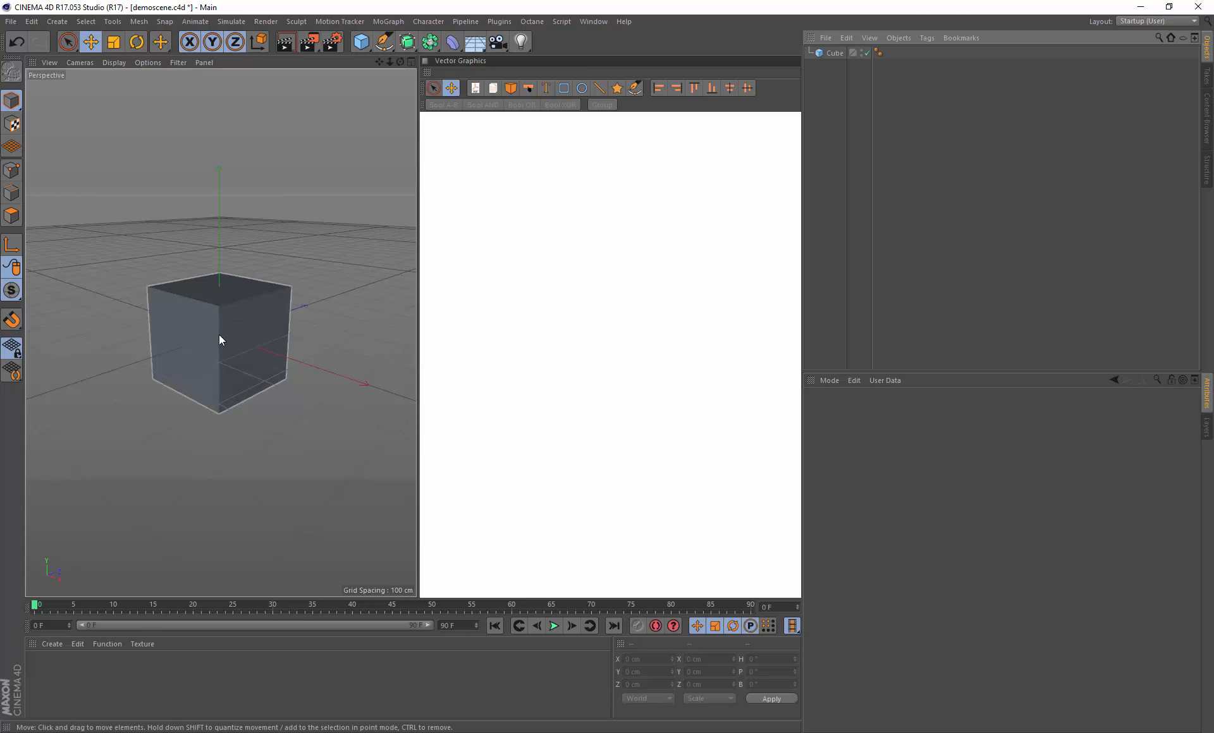
Create a PDF with one page and draw a wide 3D view across the upper part of the page
click(476, 89)
click(492, 89)
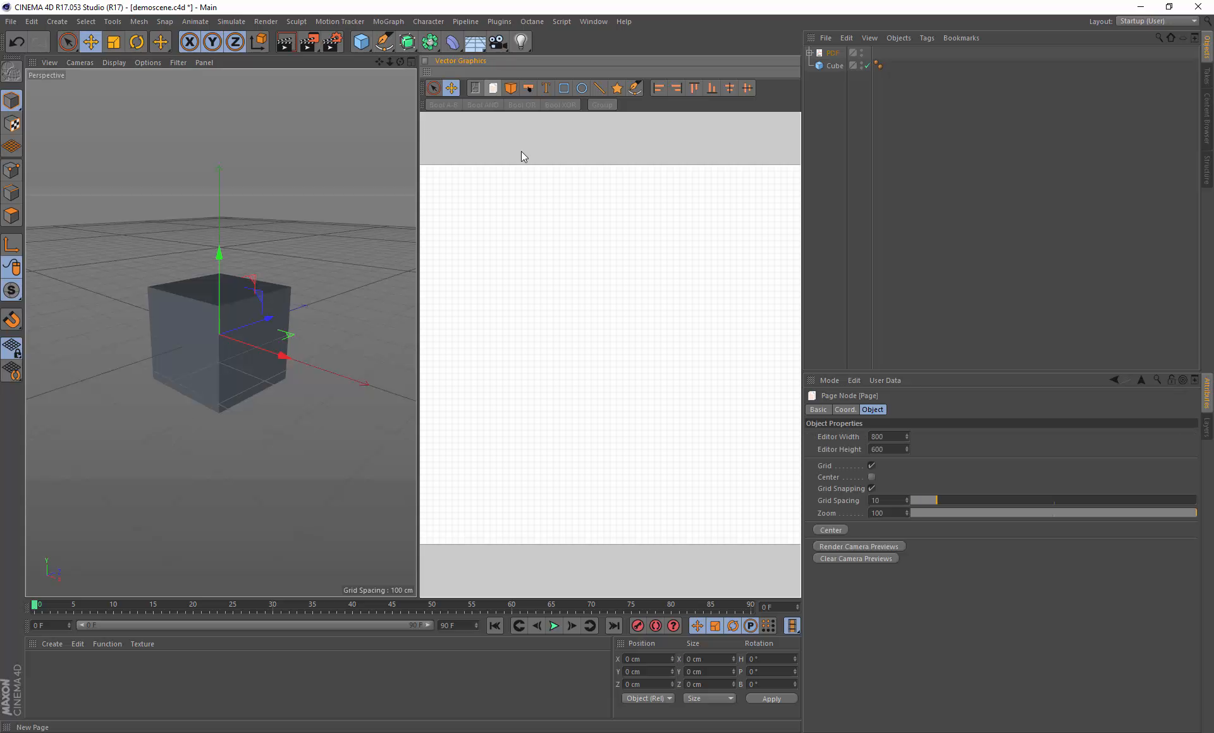
scroll(569, 214, down, 4)
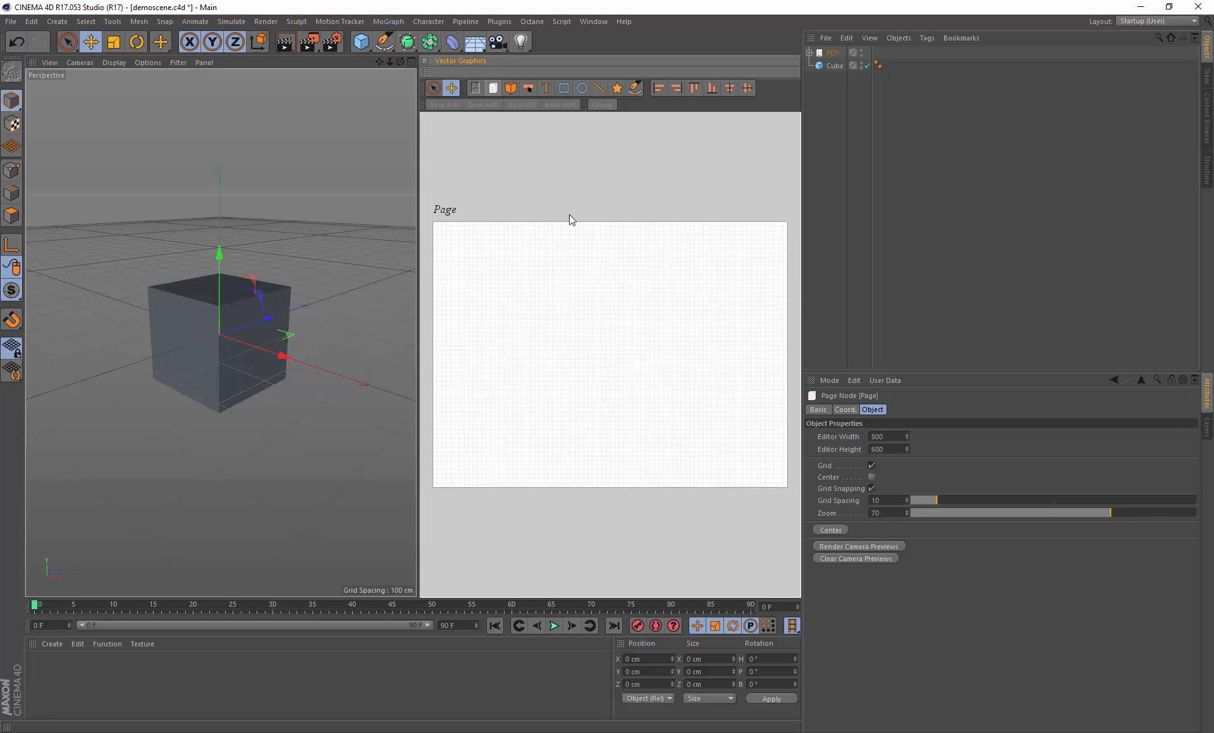
click(510, 89)
drag(504, 264, 727, 378)
Draw a button of about 170 by 60 beneath the 3D view and place two copies in a row to its right
click(529, 89)
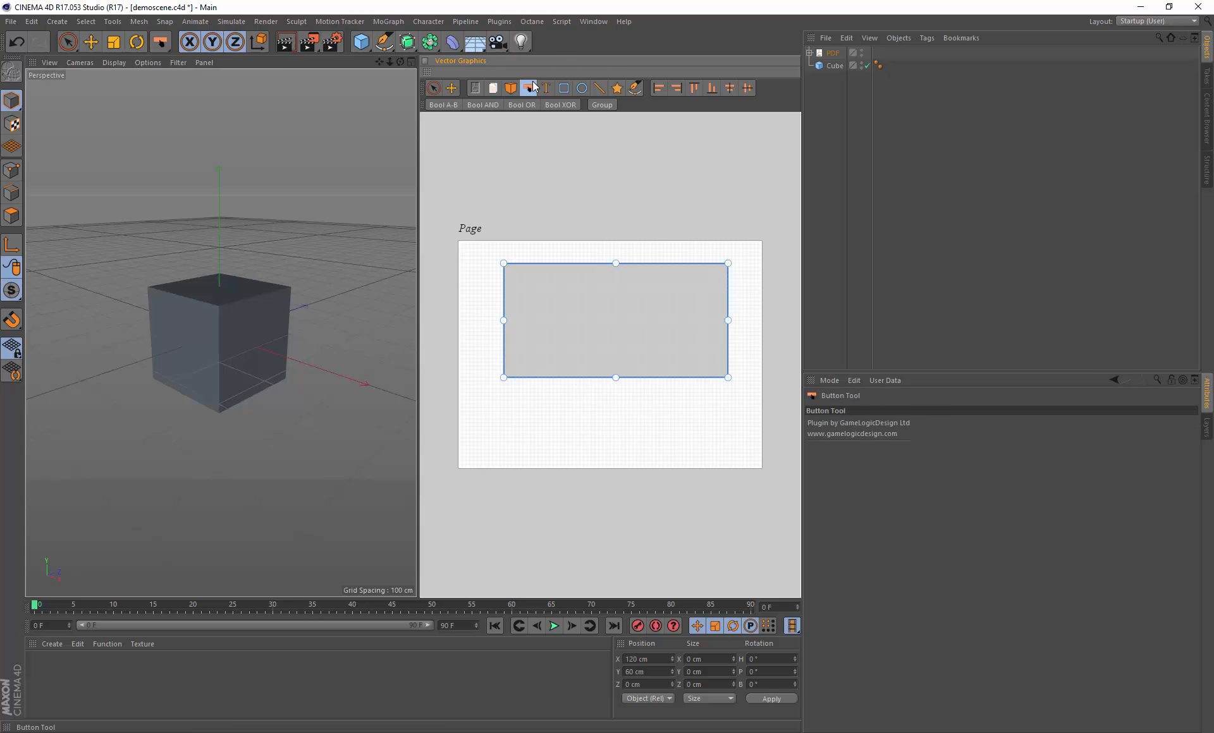
drag(508, 388, 572, 412)
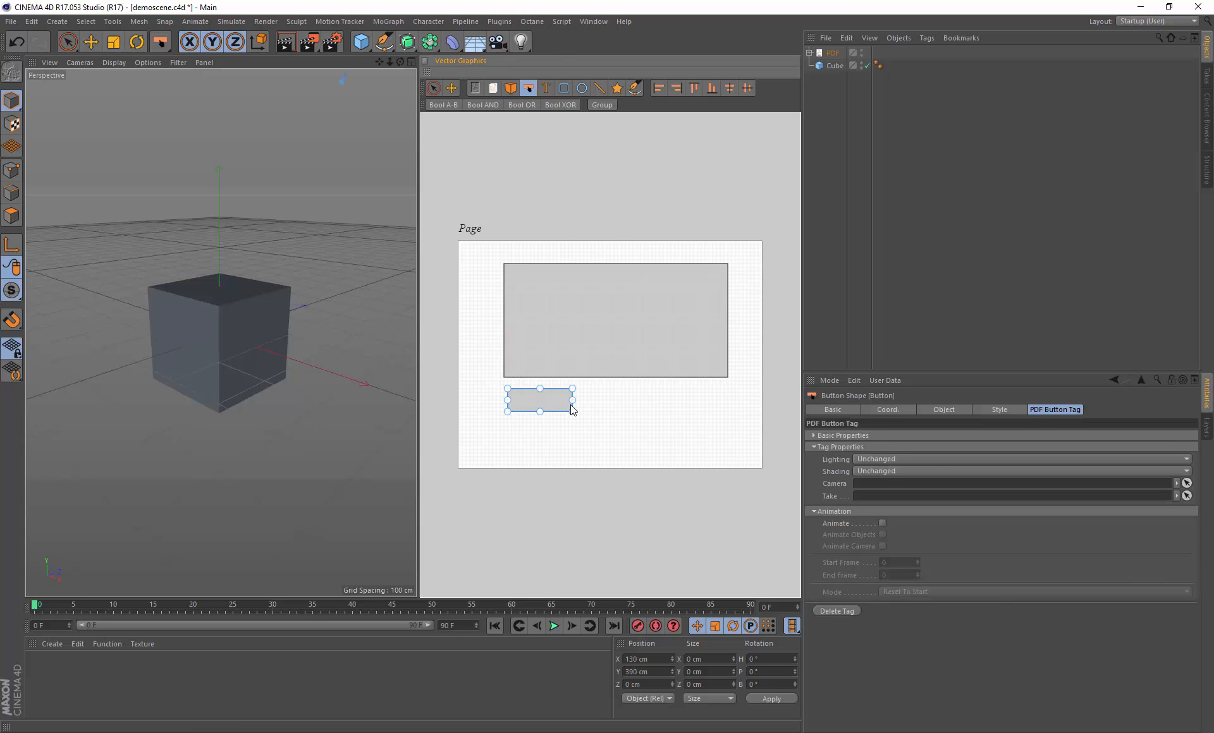
click(451, 88)
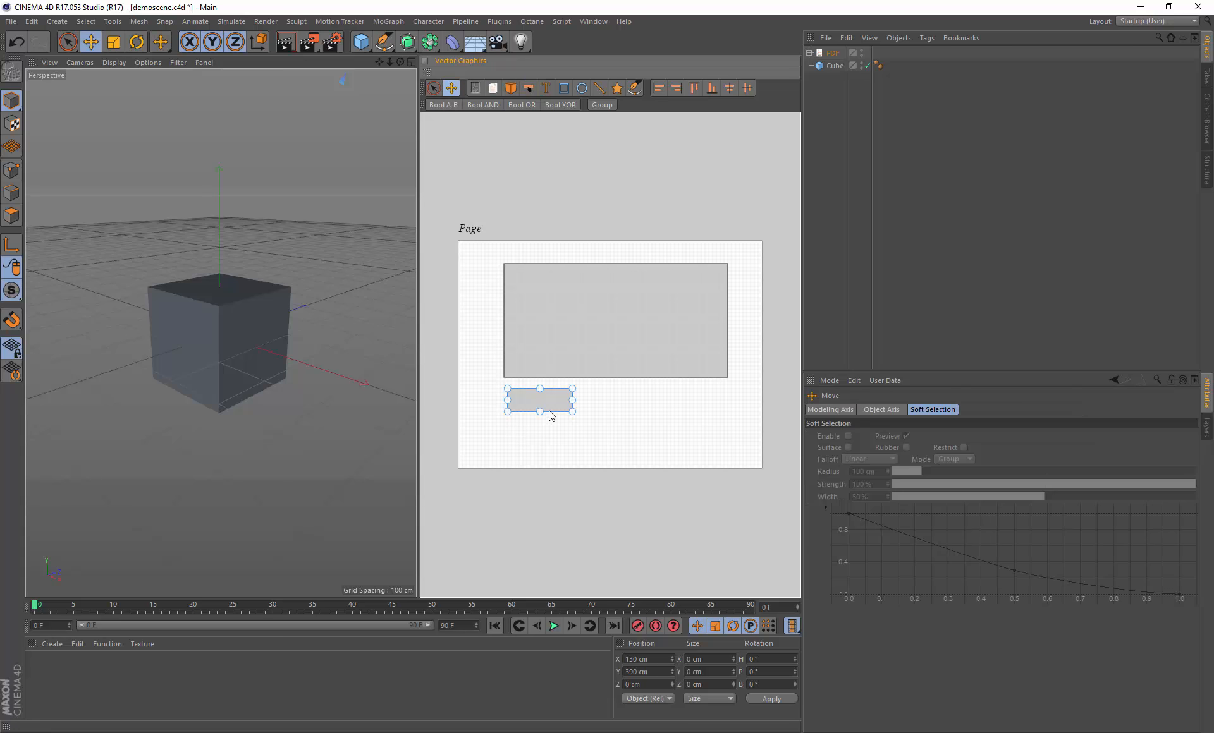
drag(556, 405, 690, 410)
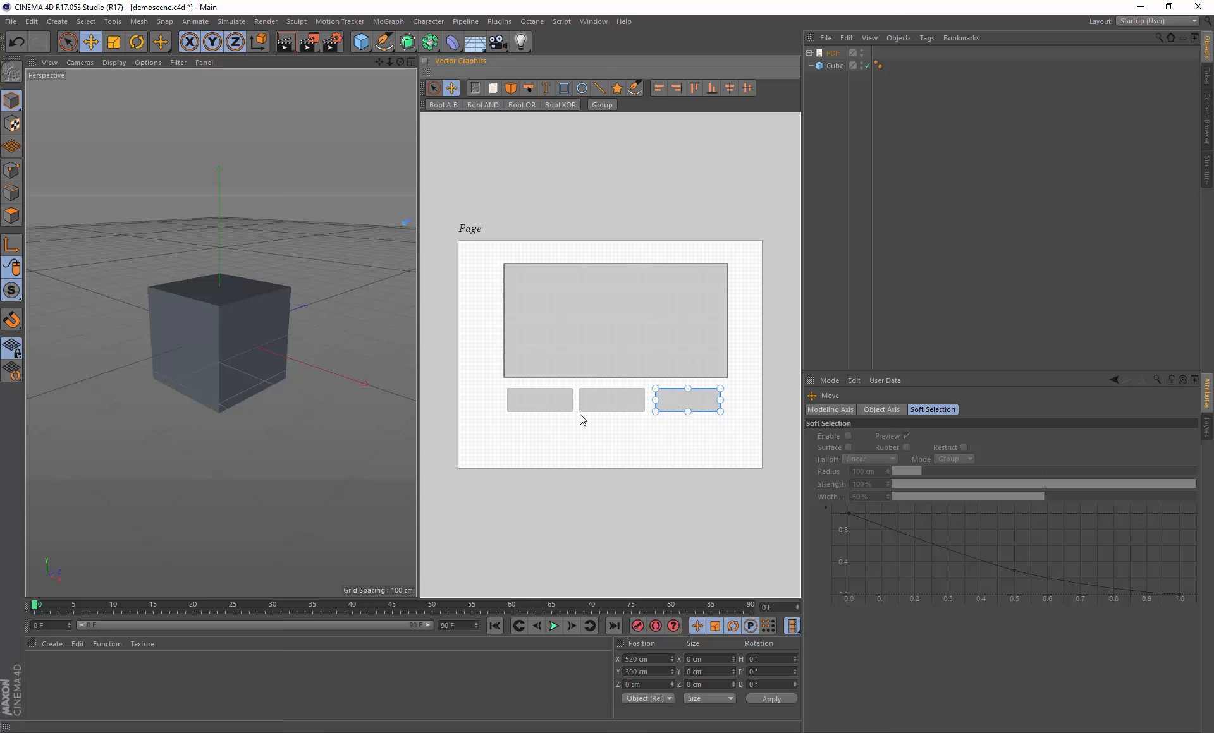
Expand the PDF hierarchy down to the buttons and label the first button "Rotate"
click(809, 53)
click(816, 65)
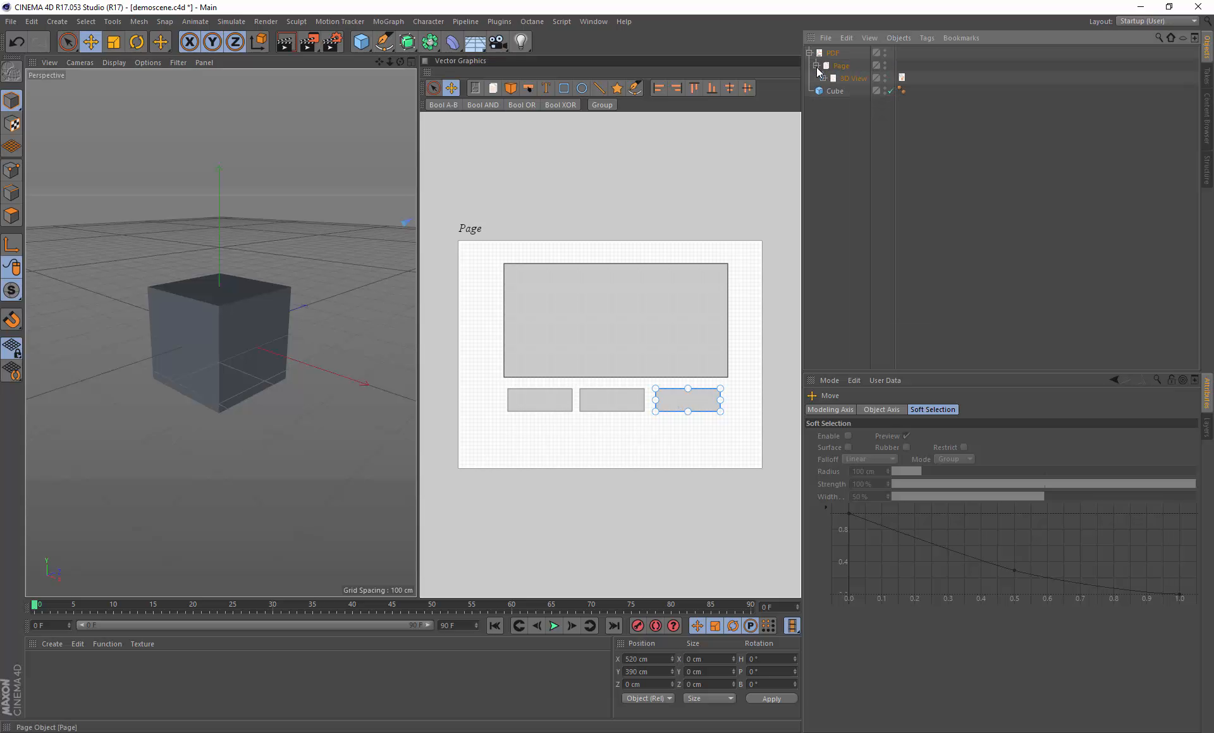
click(823, 78)
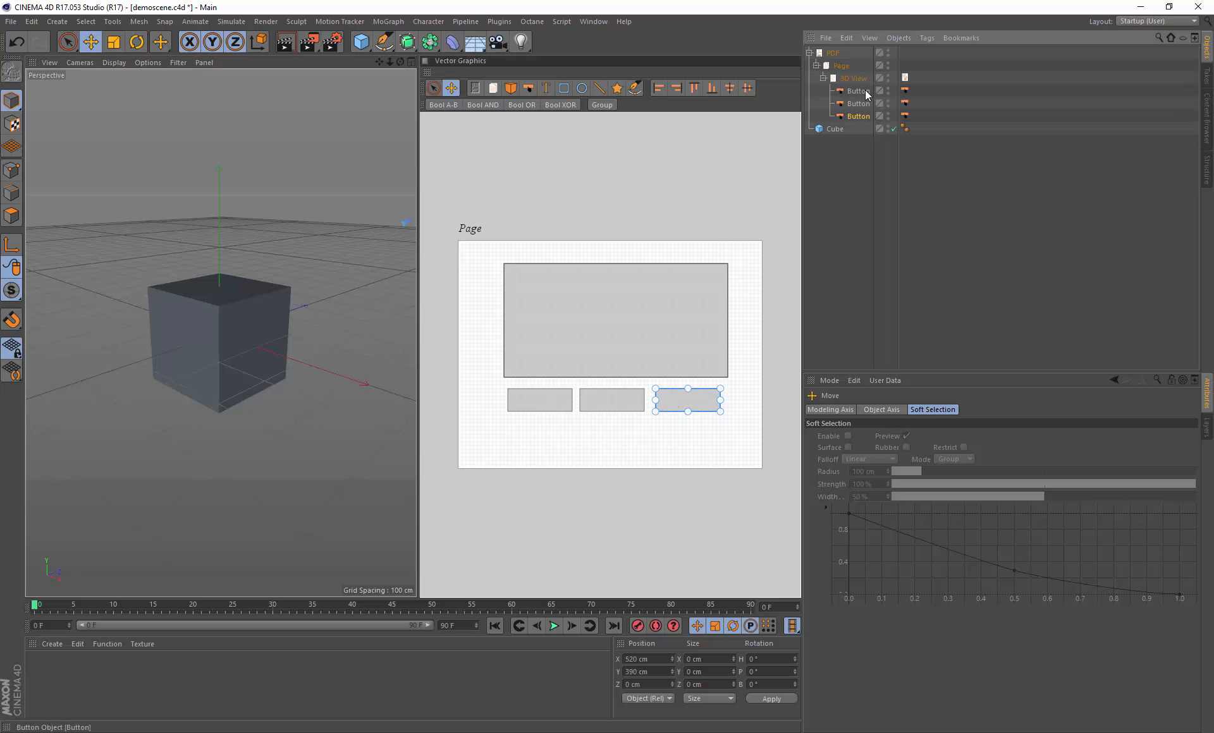
click(858, 91)
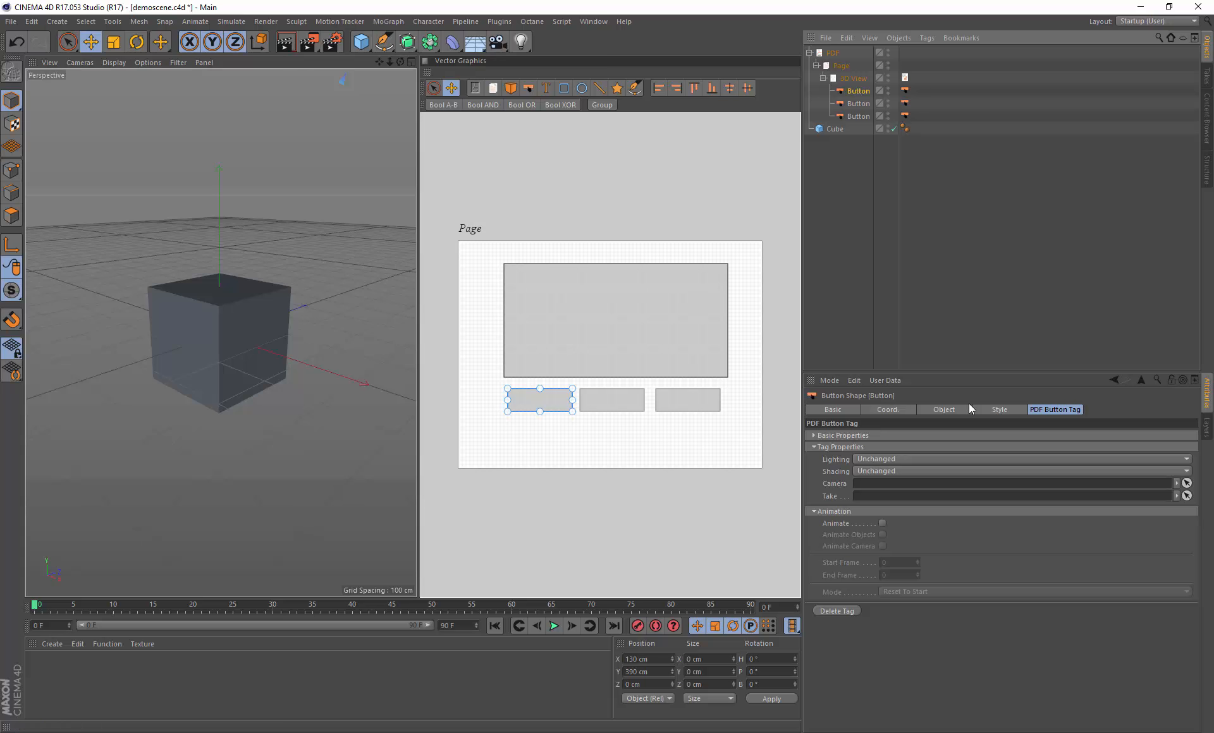
click(944, 411)
click(904, 468)
text(Rotate)
Label the second button "Squash" and the third button "Jump"
click(858, 103)
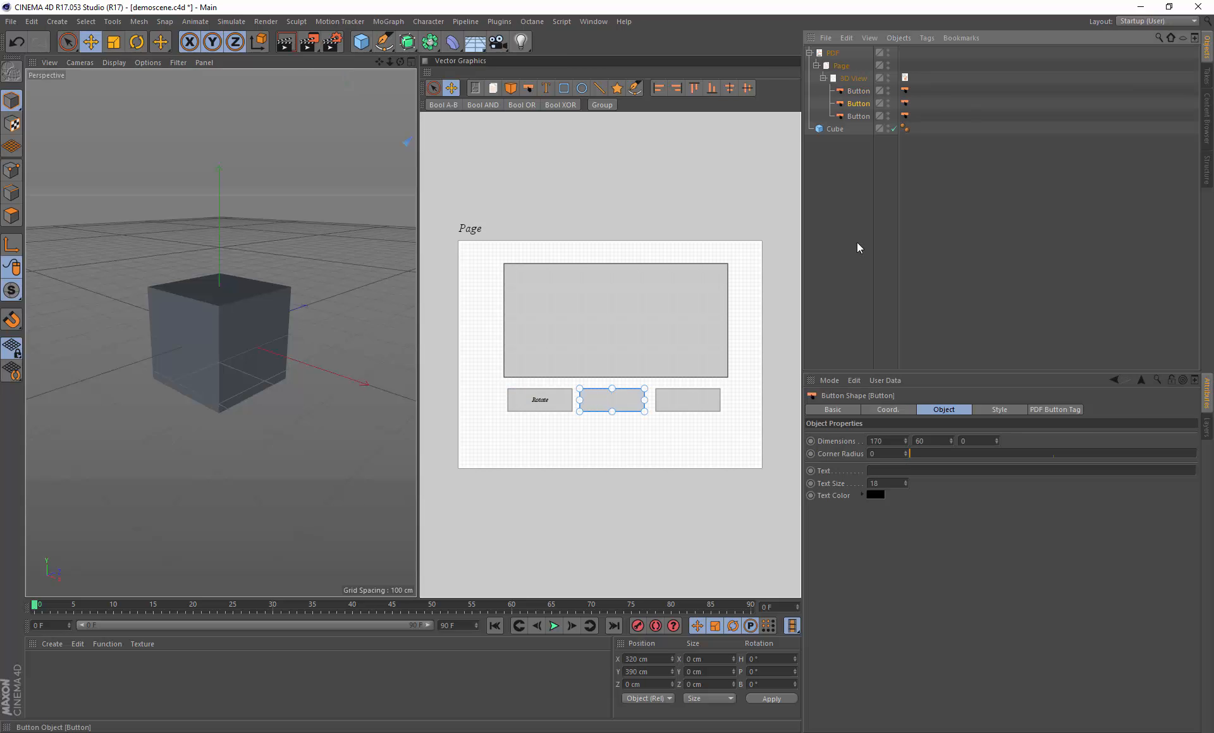
text(Sc)
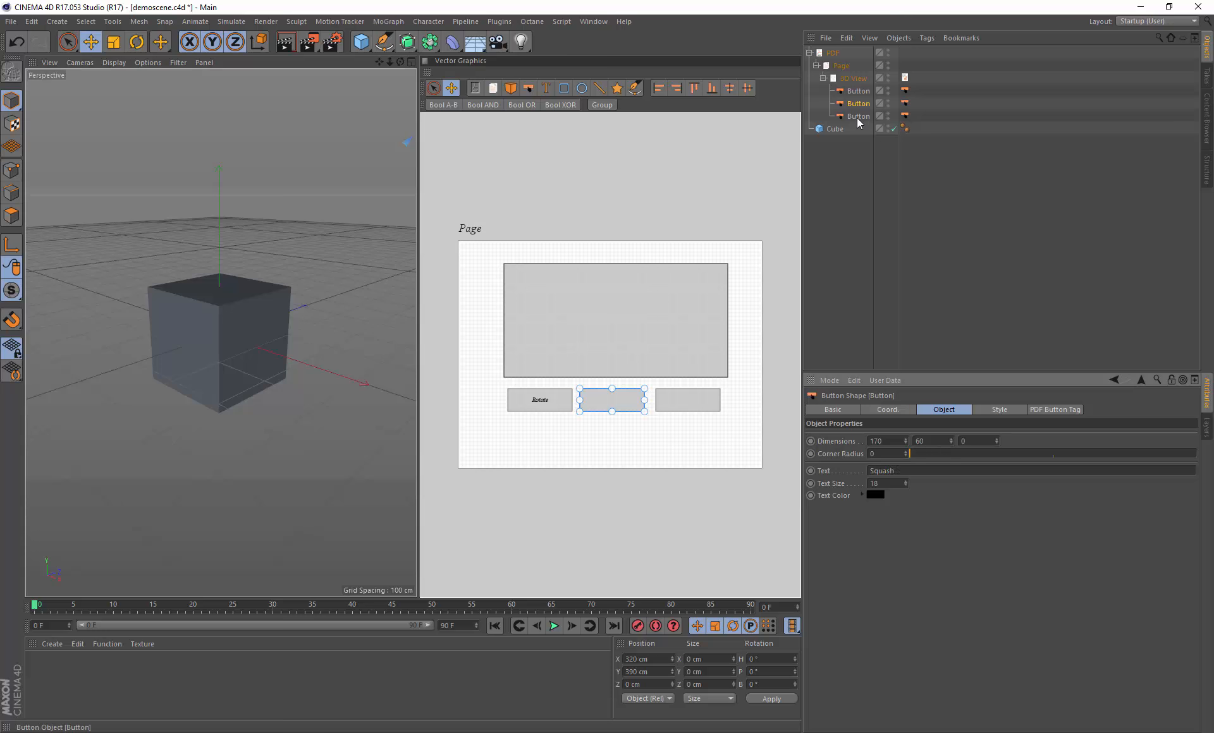
click(858, 115)
click(914, 471)
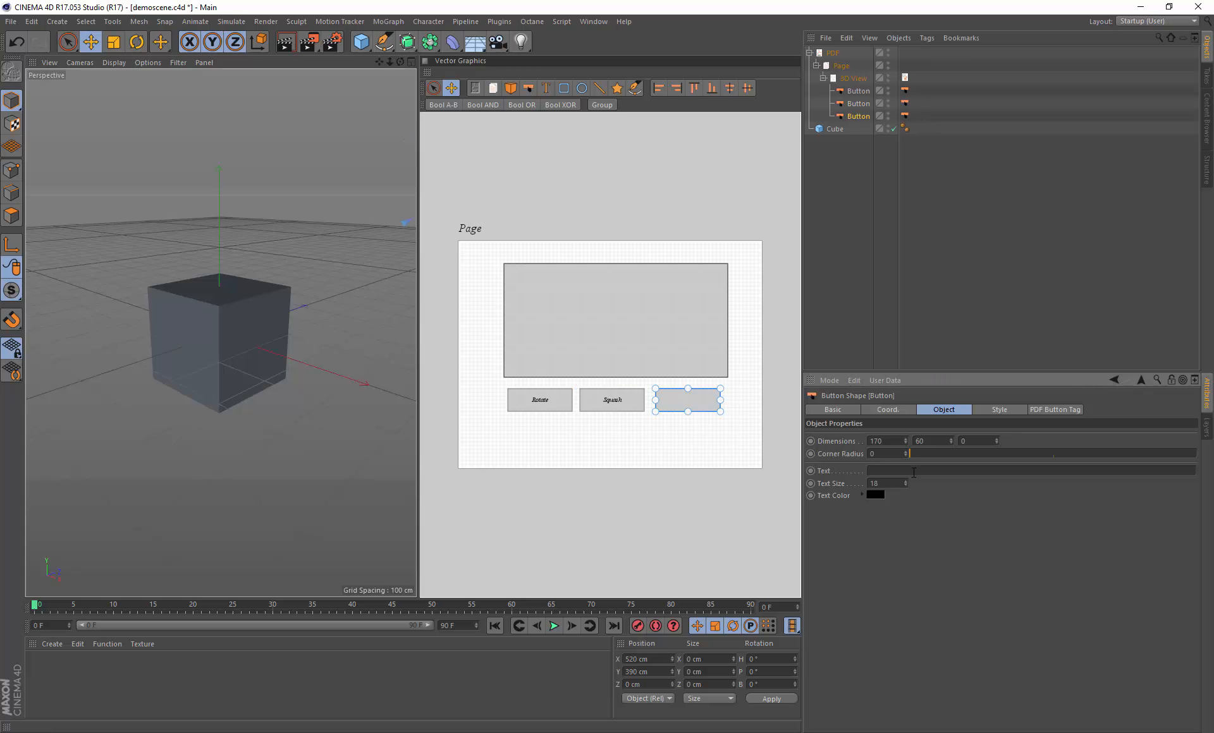
text(Jumop)
click(874, 221)
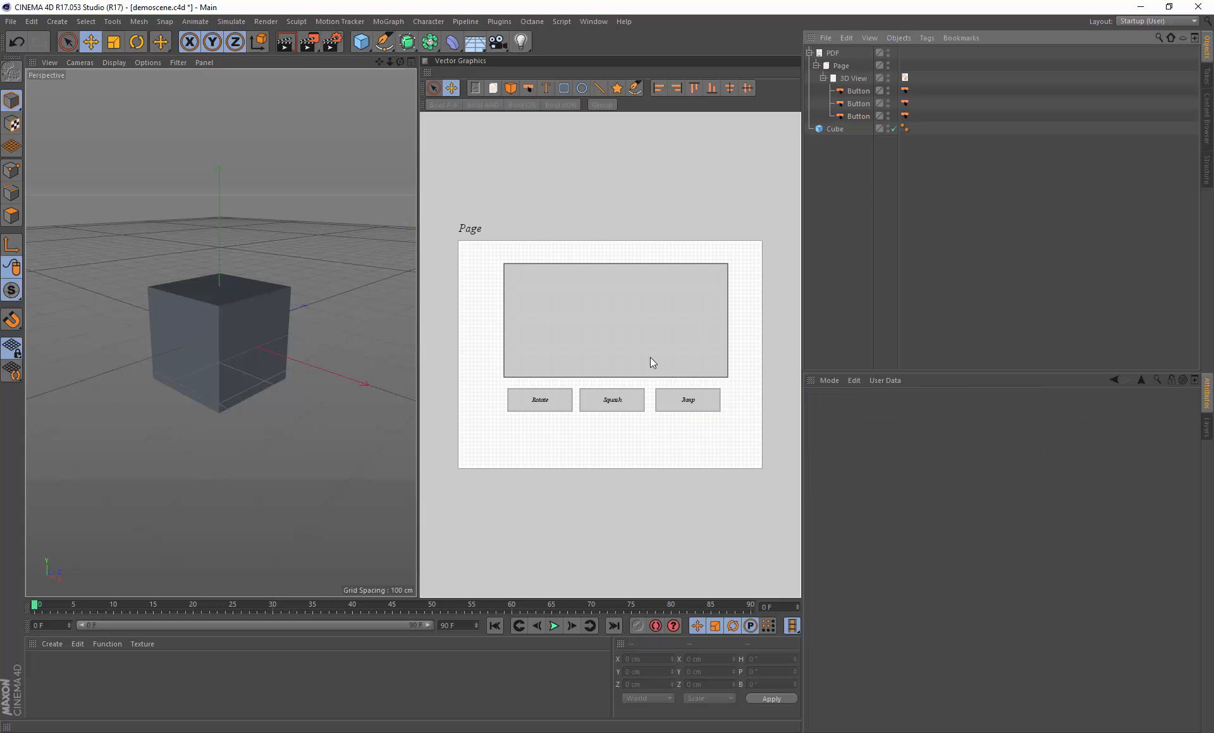
Play the cube's animation to review its movements, stop it and return to the first frame
click(554, 626)
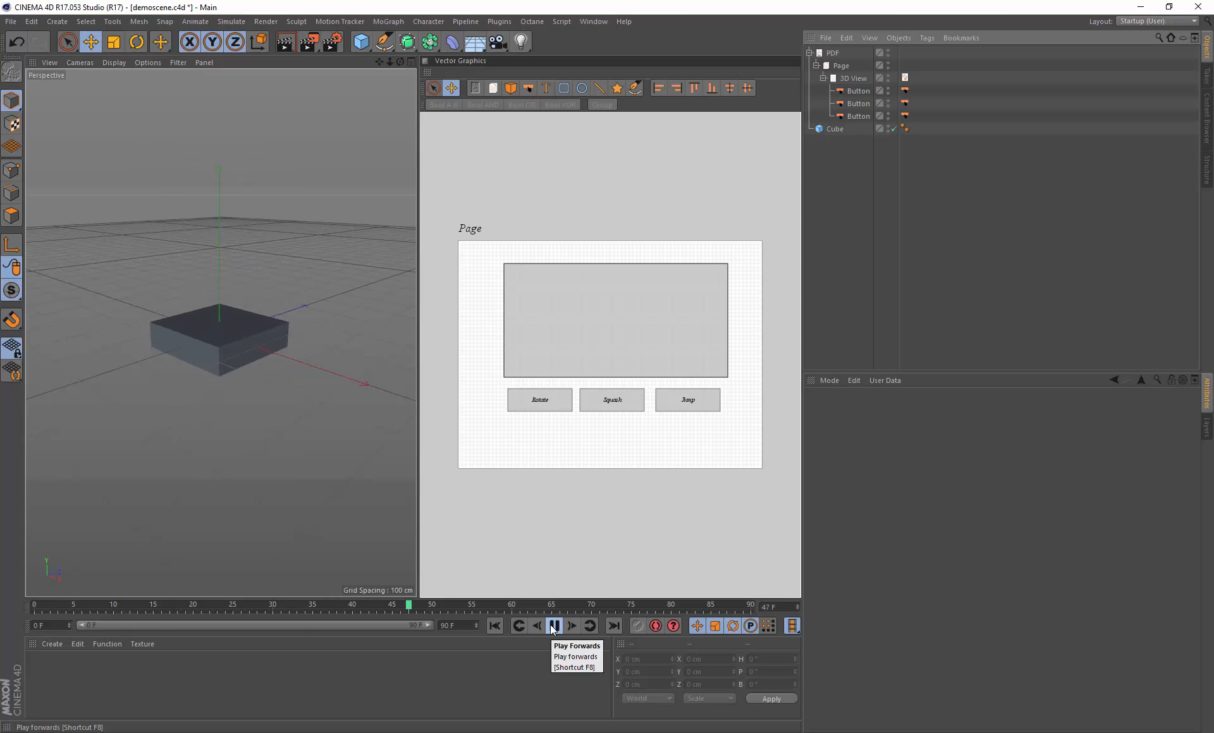
click(554, 626)
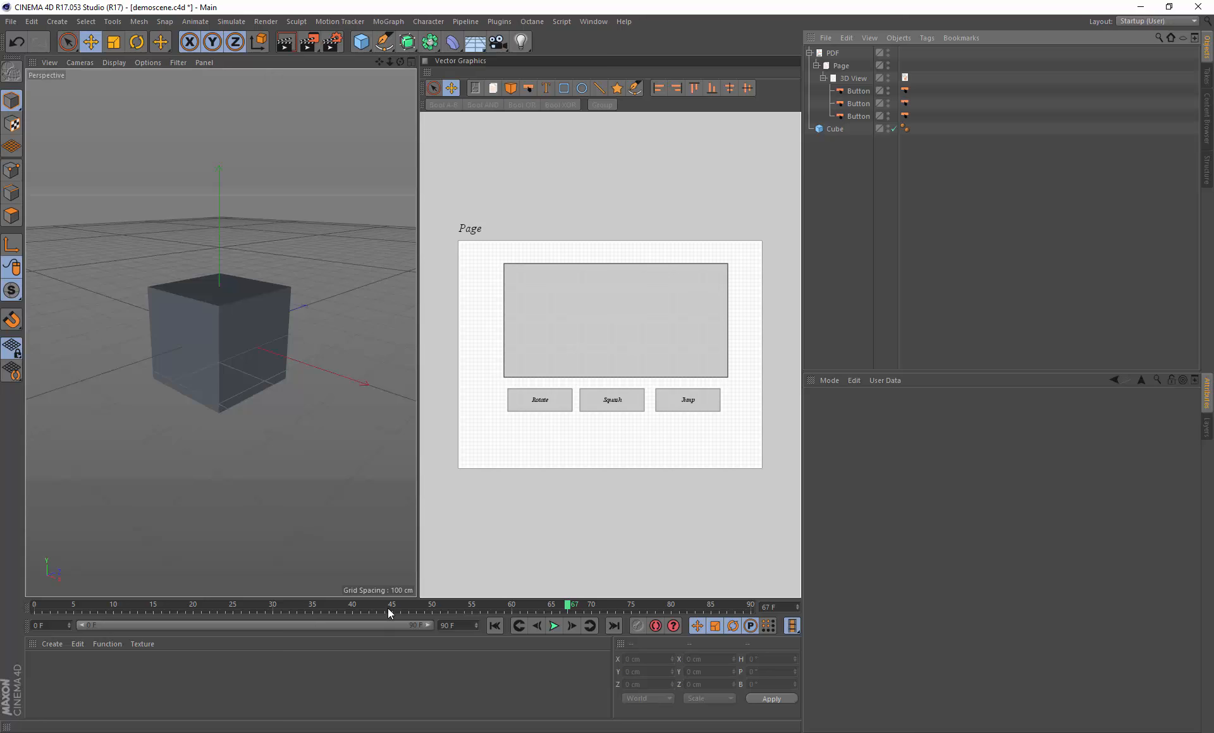
click(495, 626)
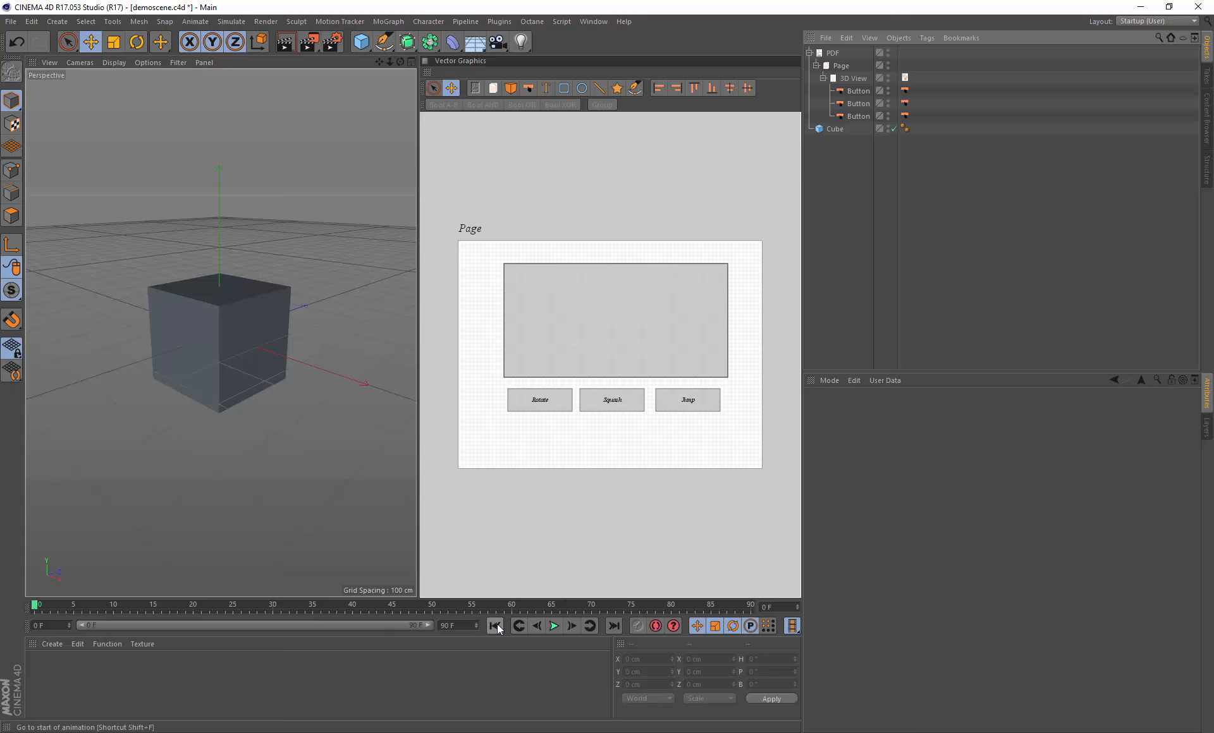
Enable object animation for the Rotate button and set its end frame to 20
click(858, 91)
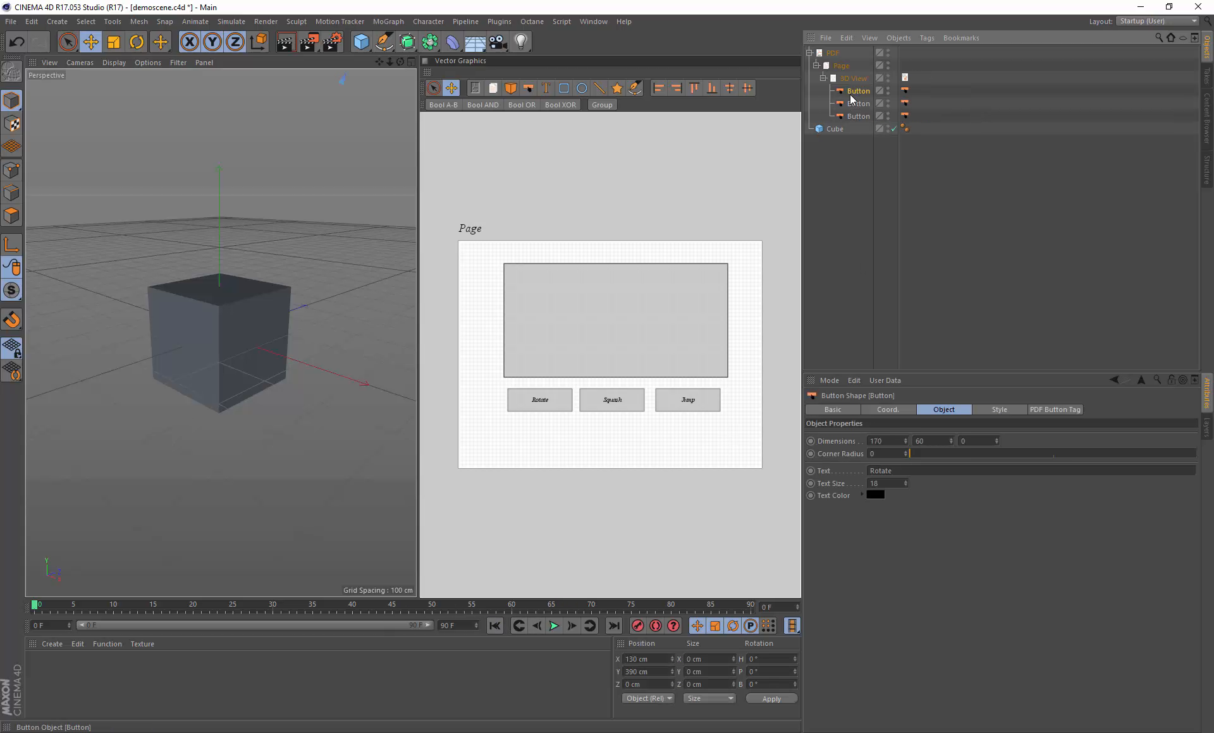
click(1044, 410)
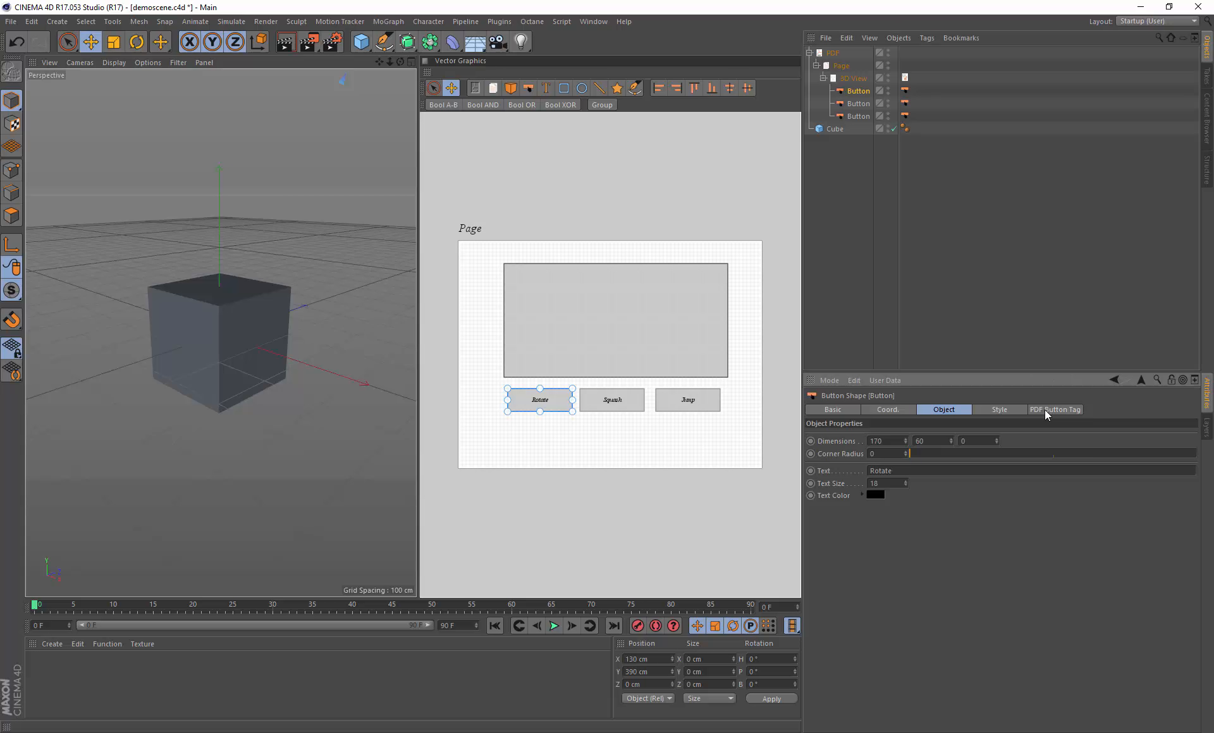
click(883, 524)
click(882, 535)
click(897, 563)
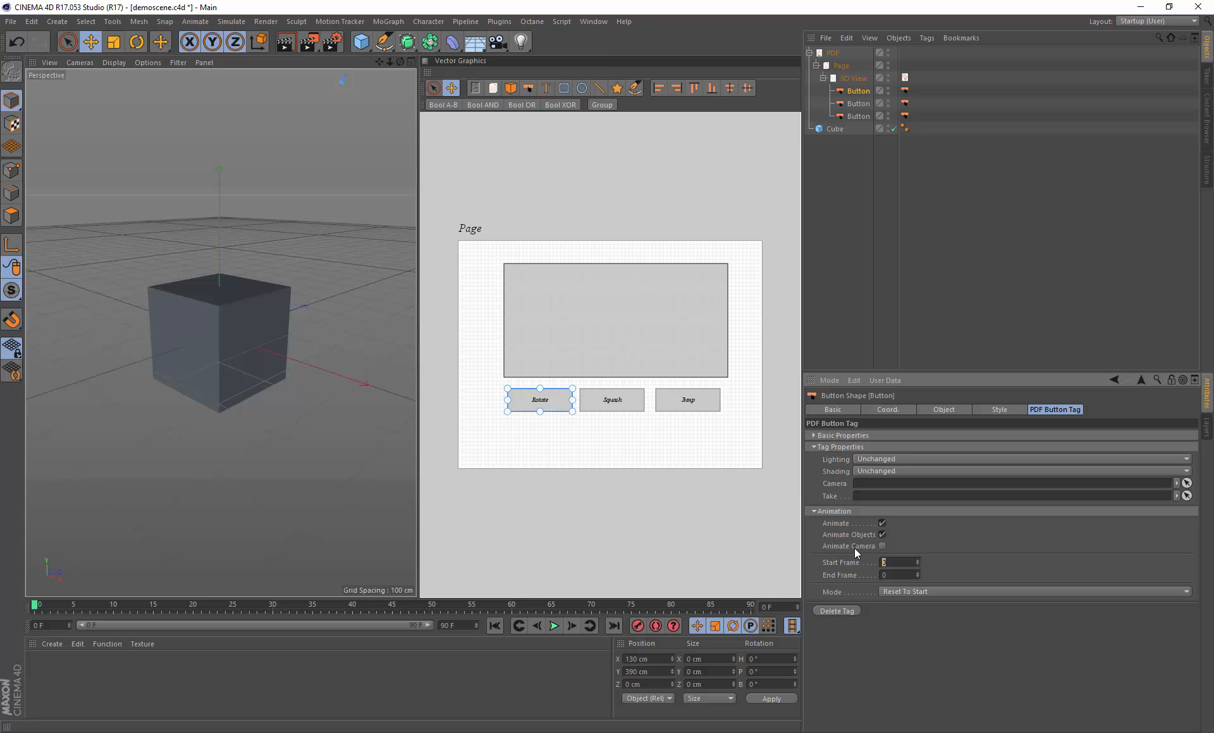
click(893, 562)
text(20)
Enable object animation for the Squash button, with start frame 40 and end frame 60
click(859, 103)
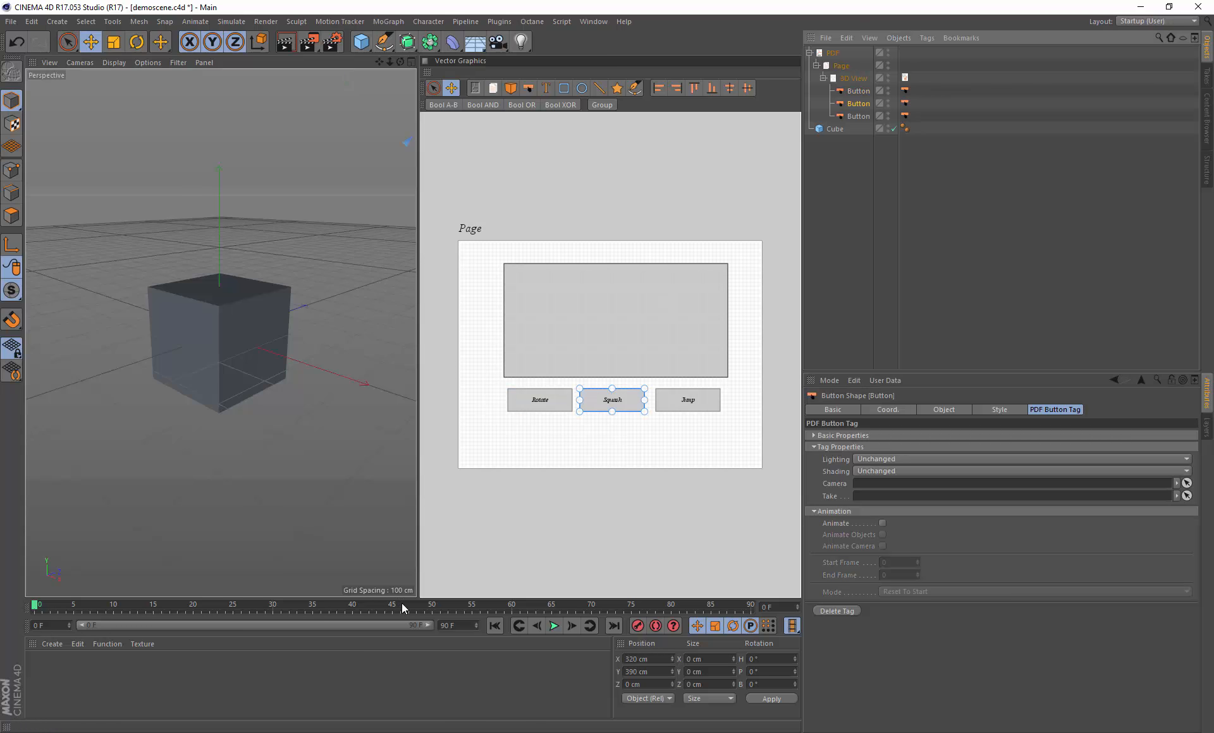
click(883, 524)
click(882, 535)
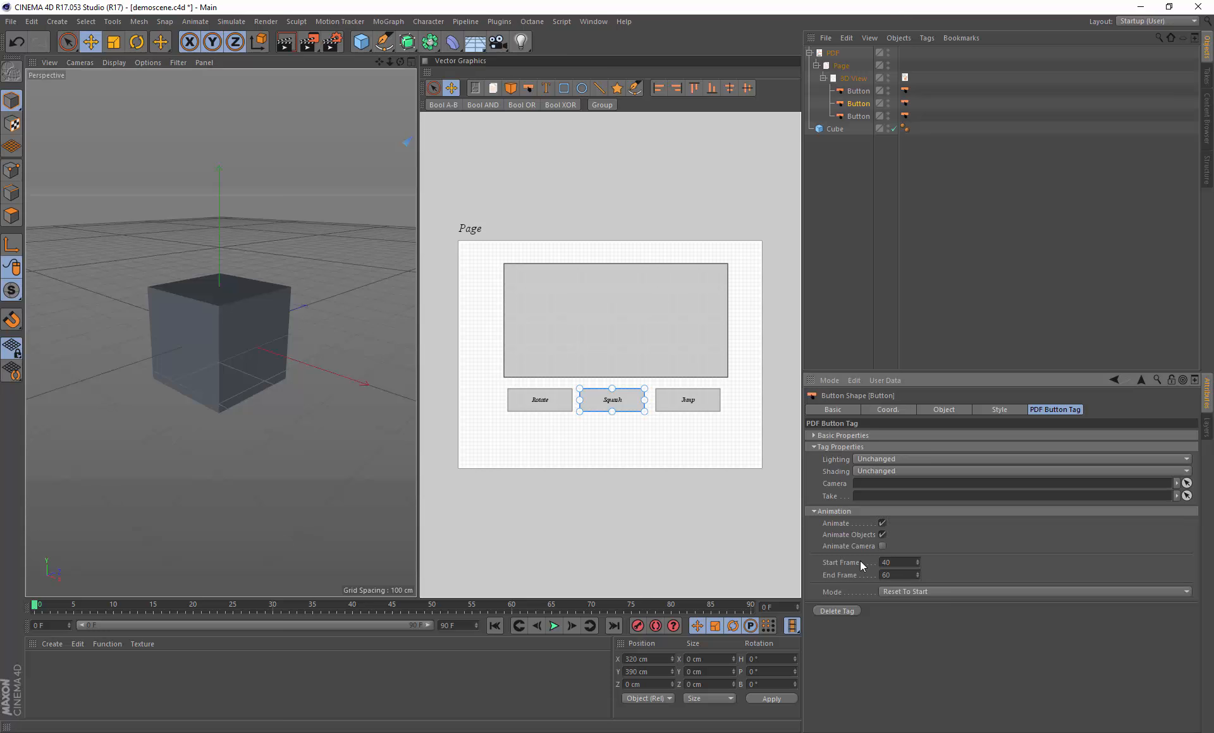
Enable object animation for the Jump button, set its start frame to 20 and fill in its end frame
click(858, 116)
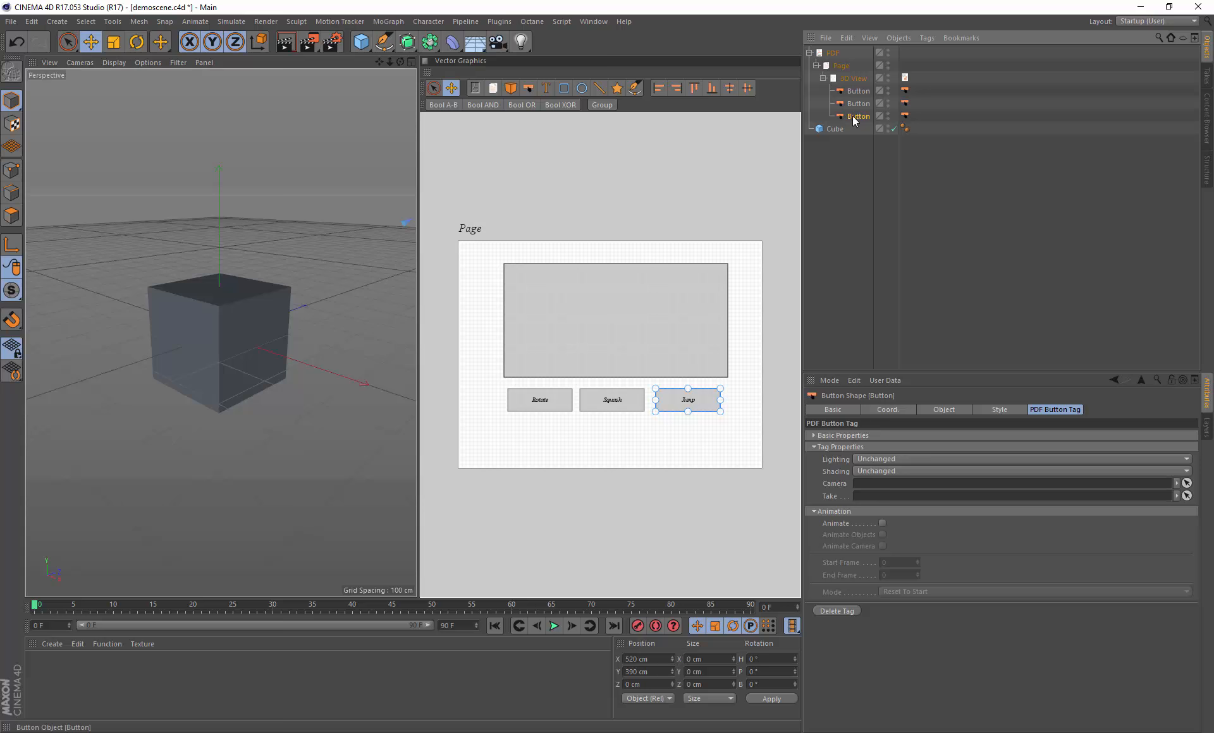
click(882, 523)
click(882, 535)
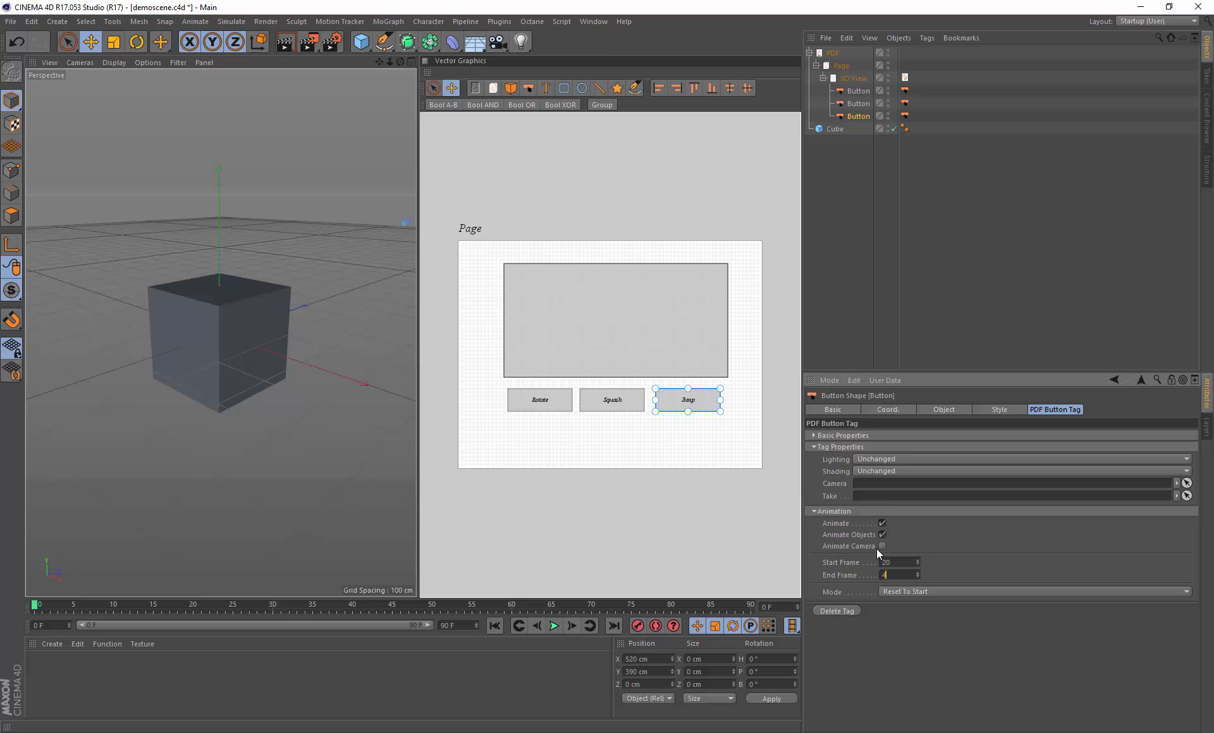
click(853, 203)
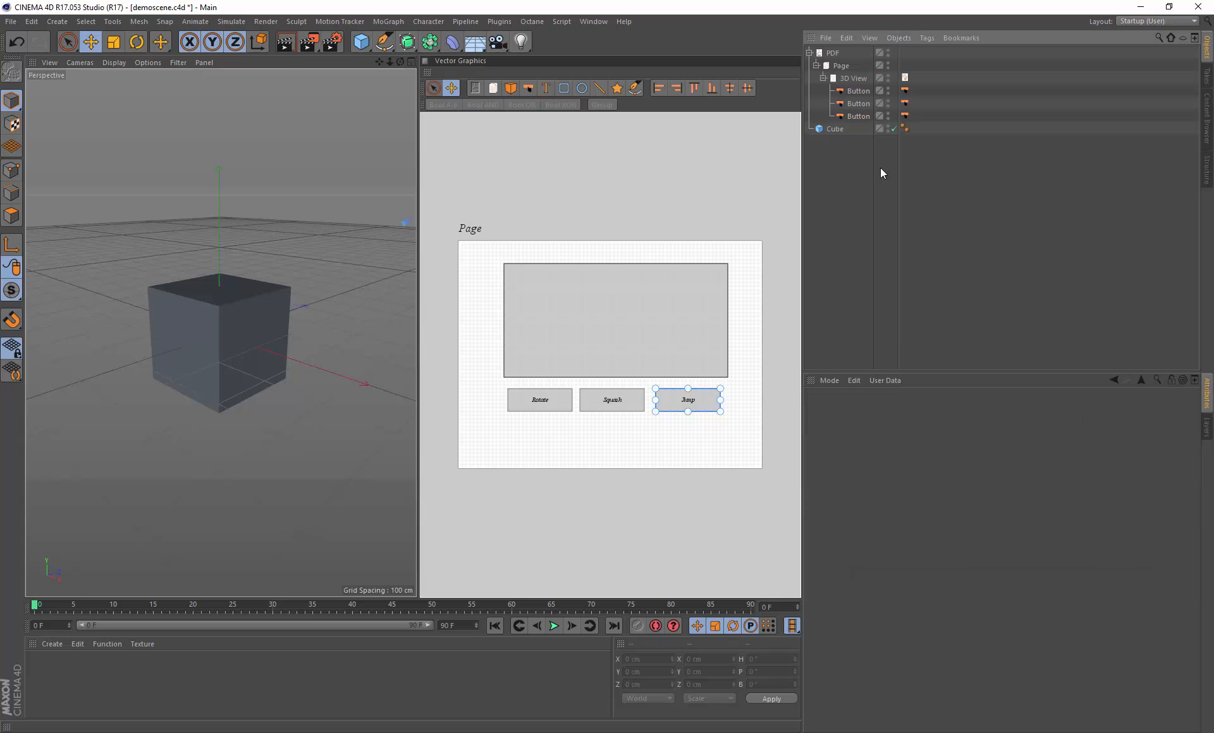
Set the PDF's file name to d:\temp\amimtest and export it
click(831, 54)
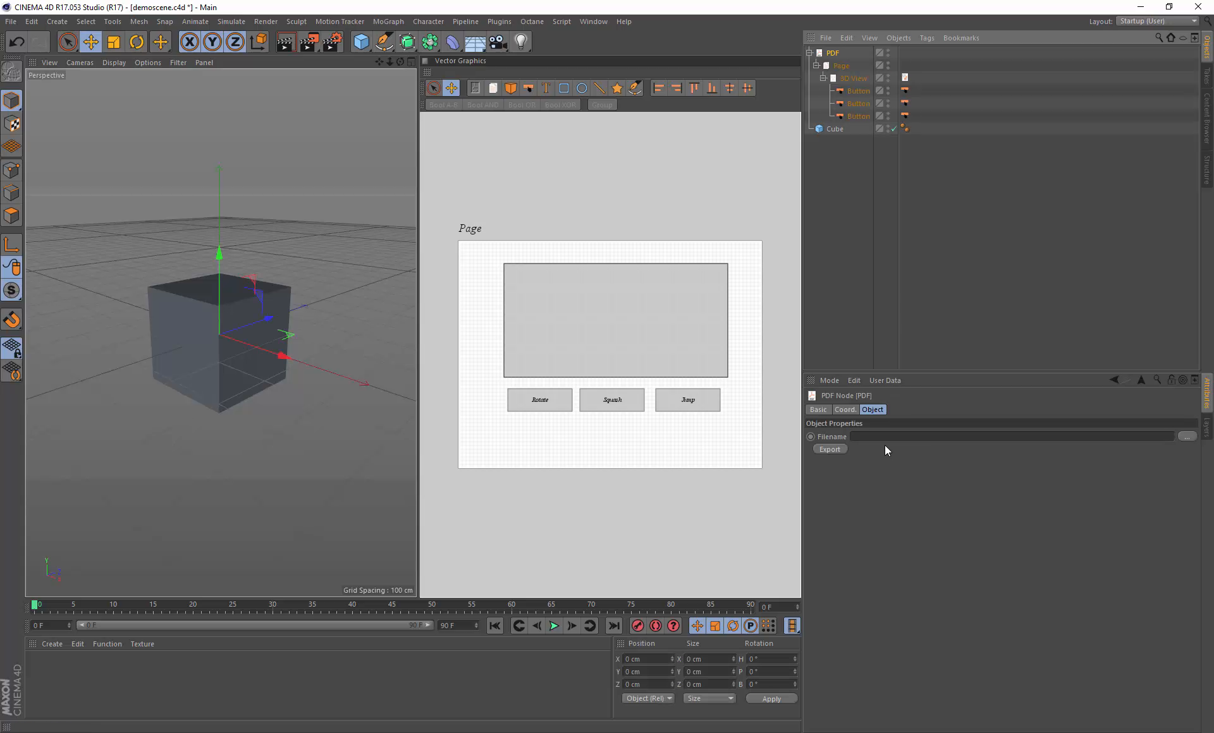
click(887, 437)
text(d:\tem)
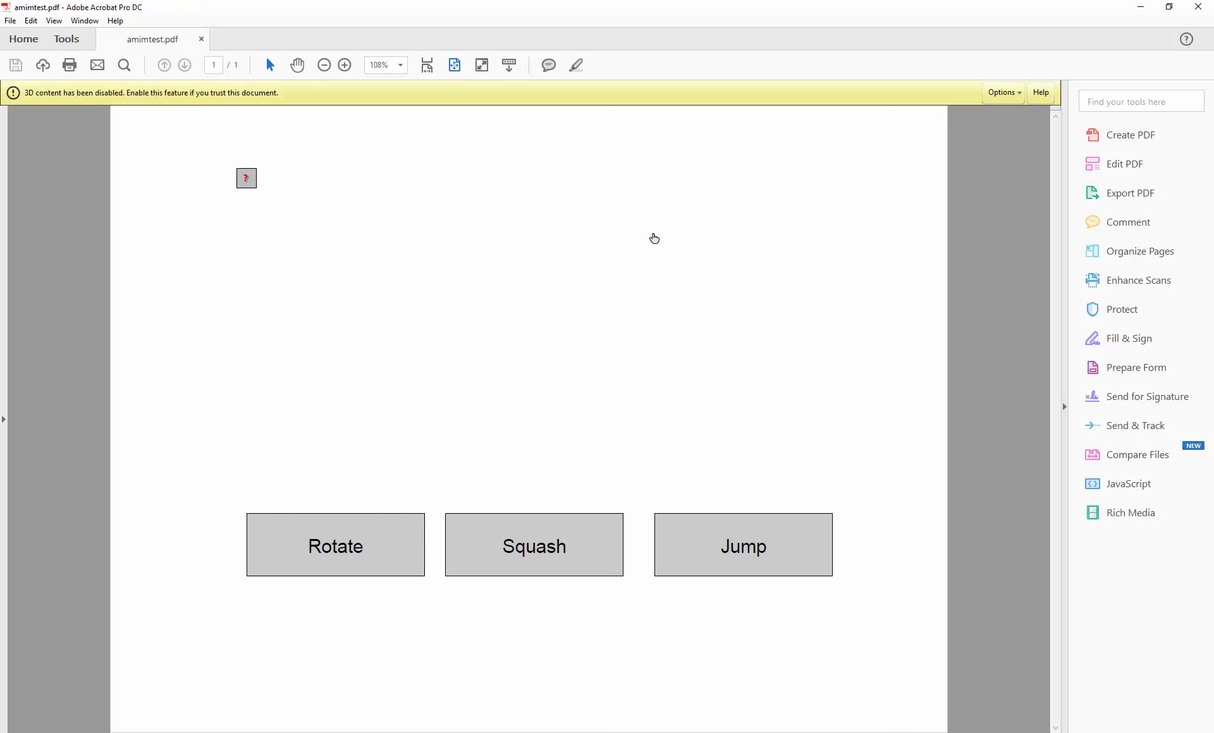
In Adobe Acrobat, trust the exported document one time only and activate its 3D view
click(1015, 98)
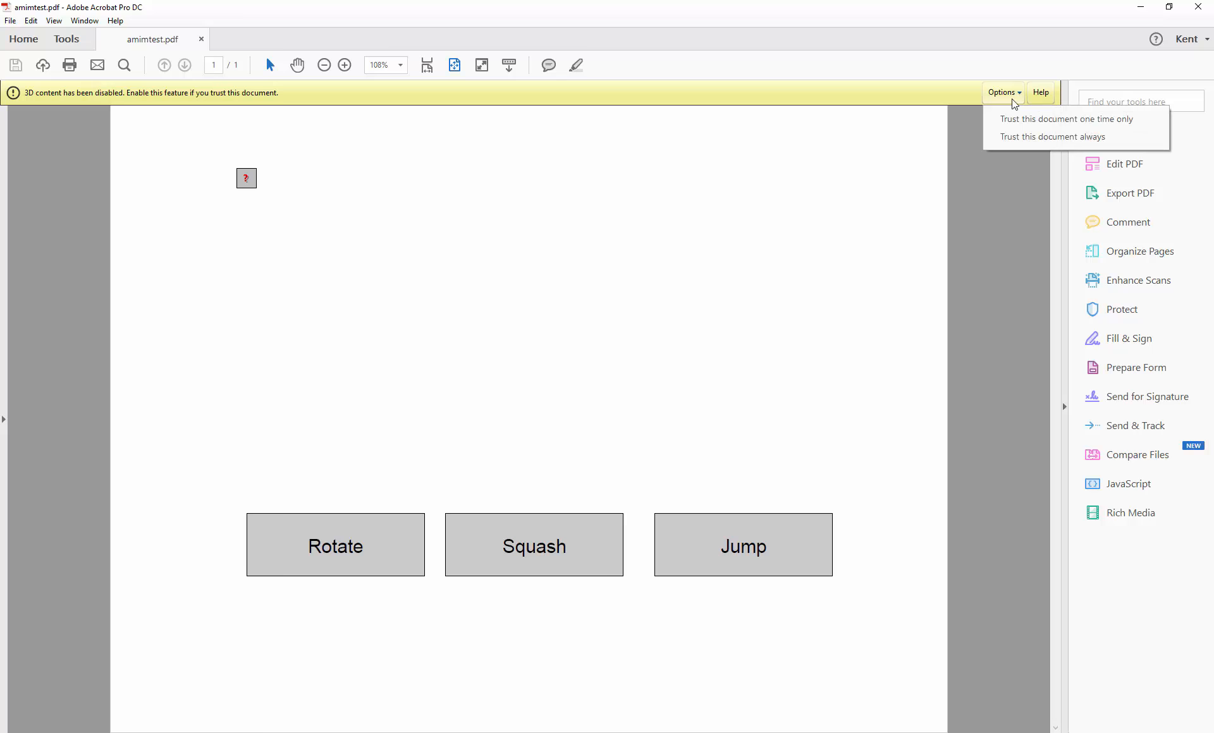
click(1067, 120)
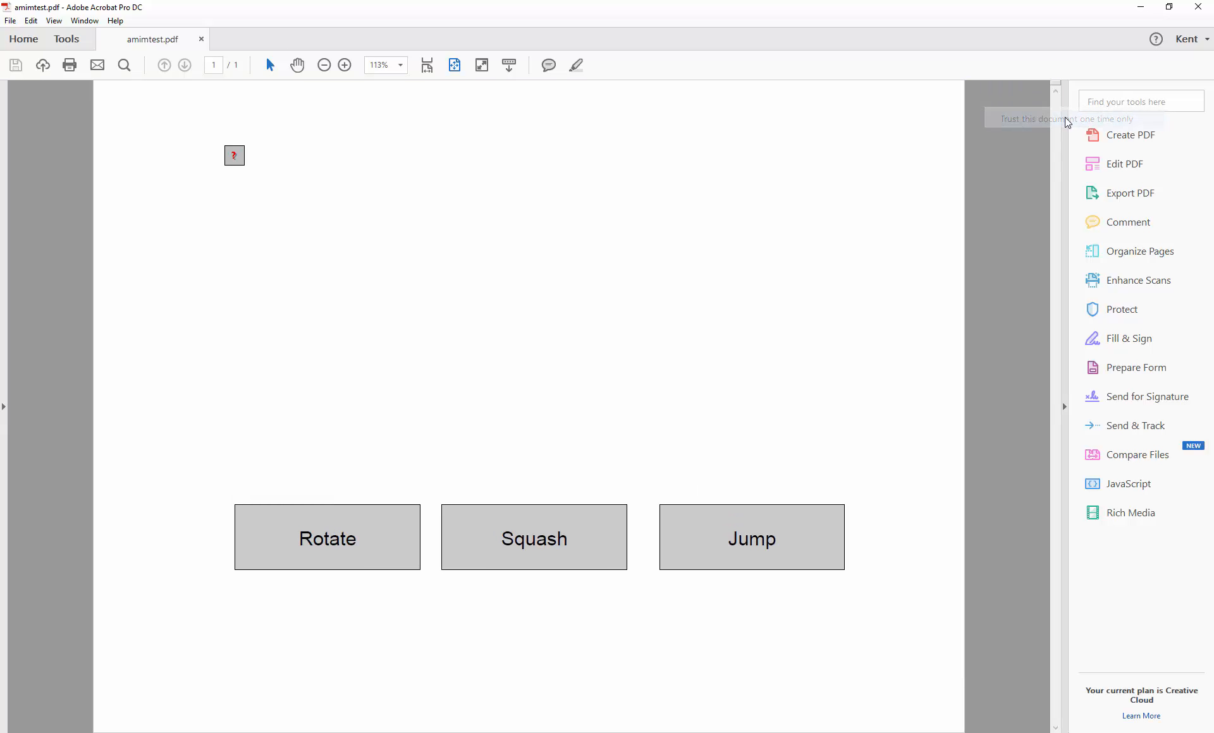
click(536, 291)
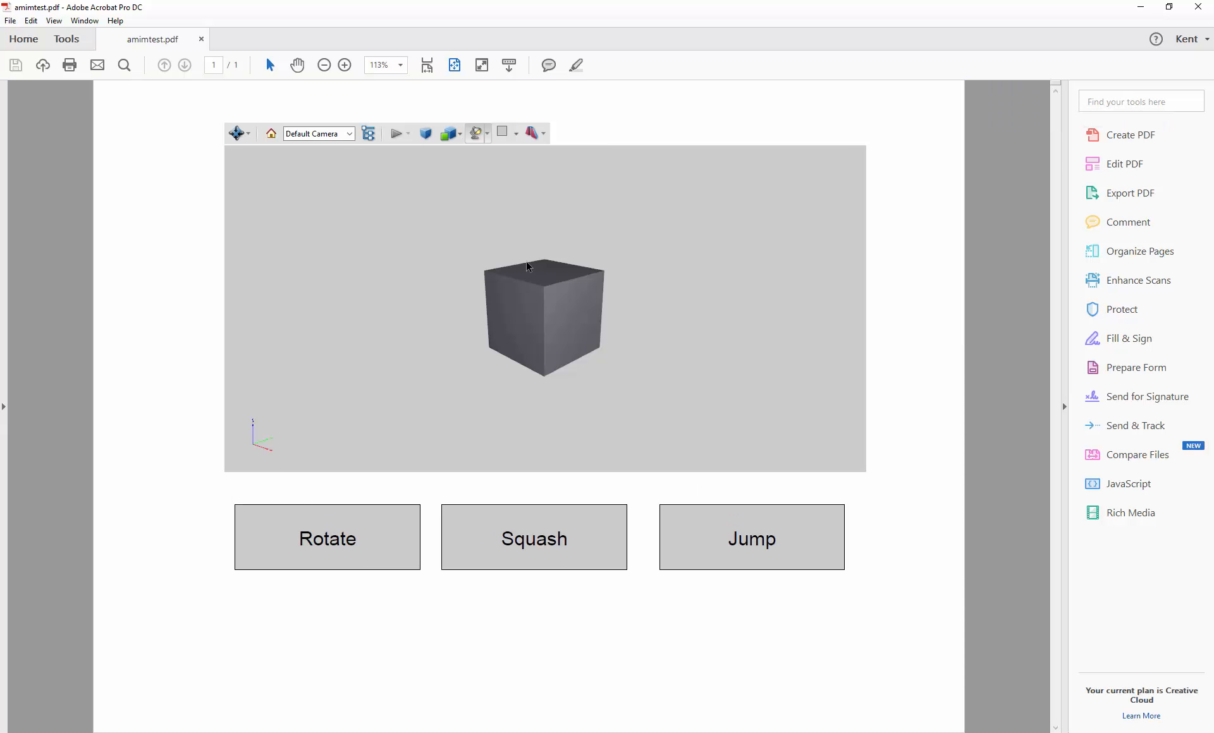
Test the Rotate, Squash and Jump buttons on the 3D cube, and close the PDF to return to Cinema 4D
click(358, 537)
click(529, 541)
click(754, 534)
click(1211, 6)
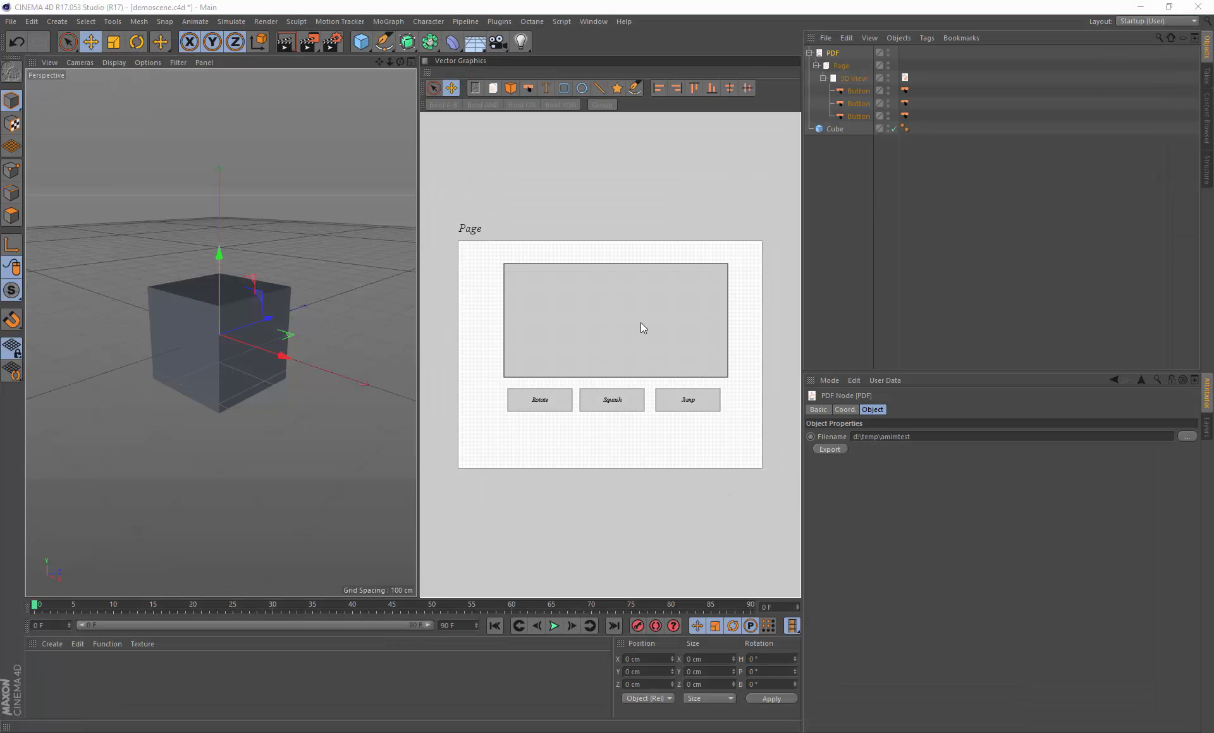
Add a camera from the current view, assign it to the page's 3D view and export the PDF again
click(498, 42)
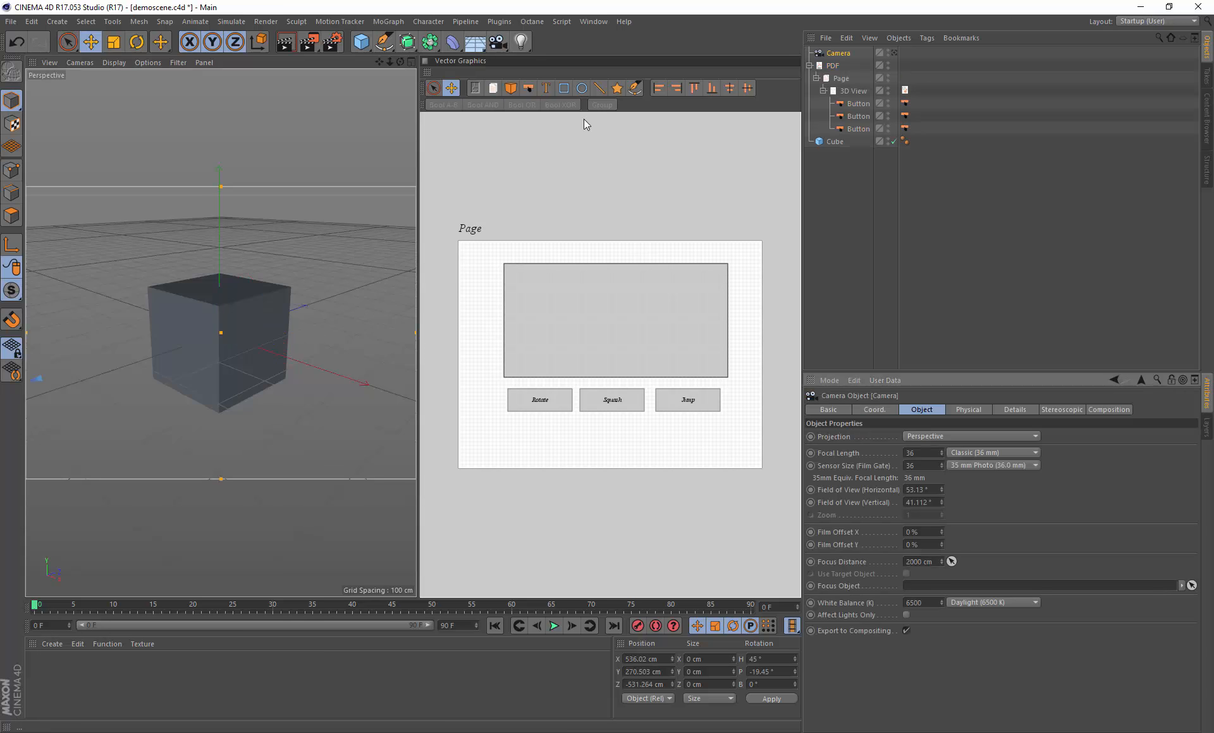
drag(837, 54, 629, 338)
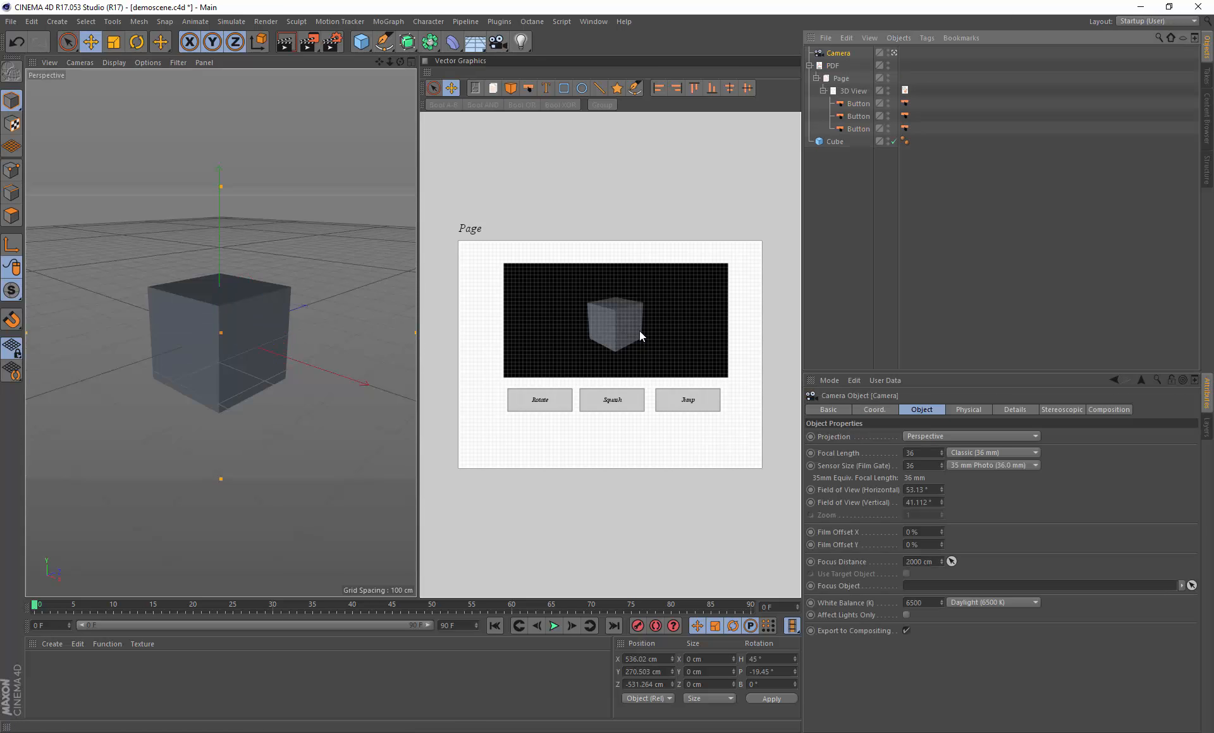
click(831, 65)
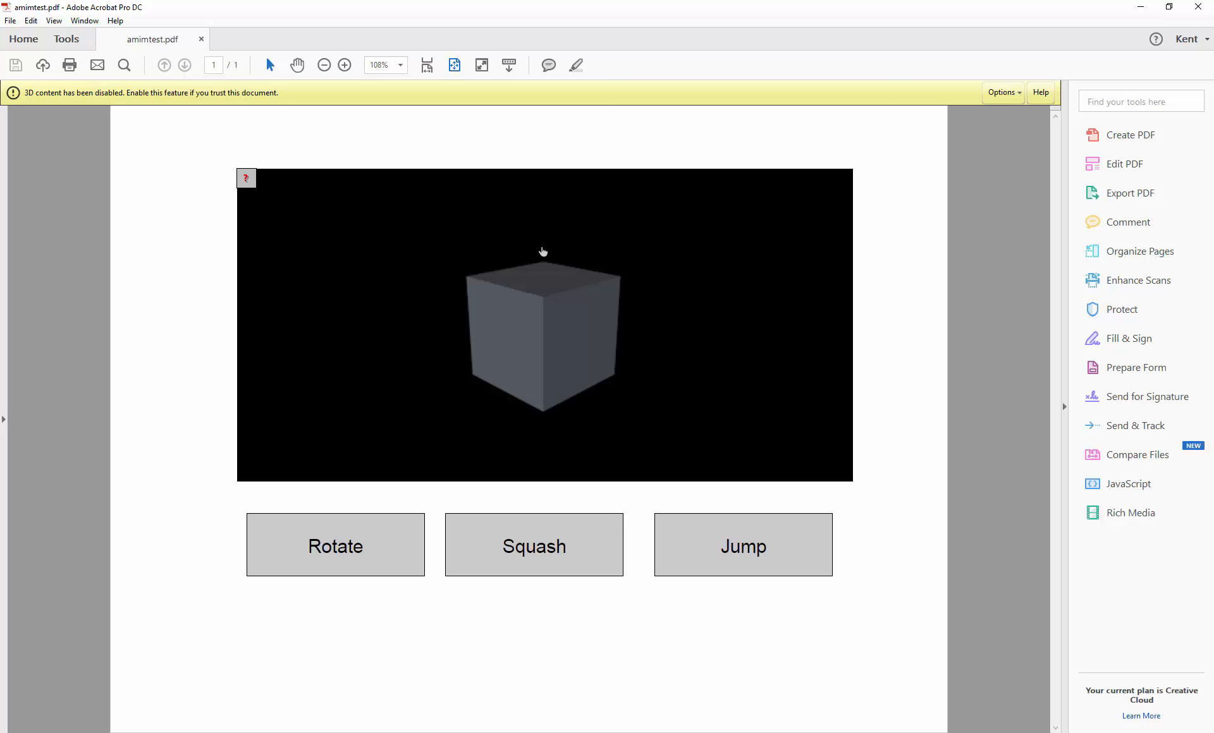
In Adobe Acrobat, trust the re-exported document one time only and activate the 3D view with its camera preview
click(1002, 93)
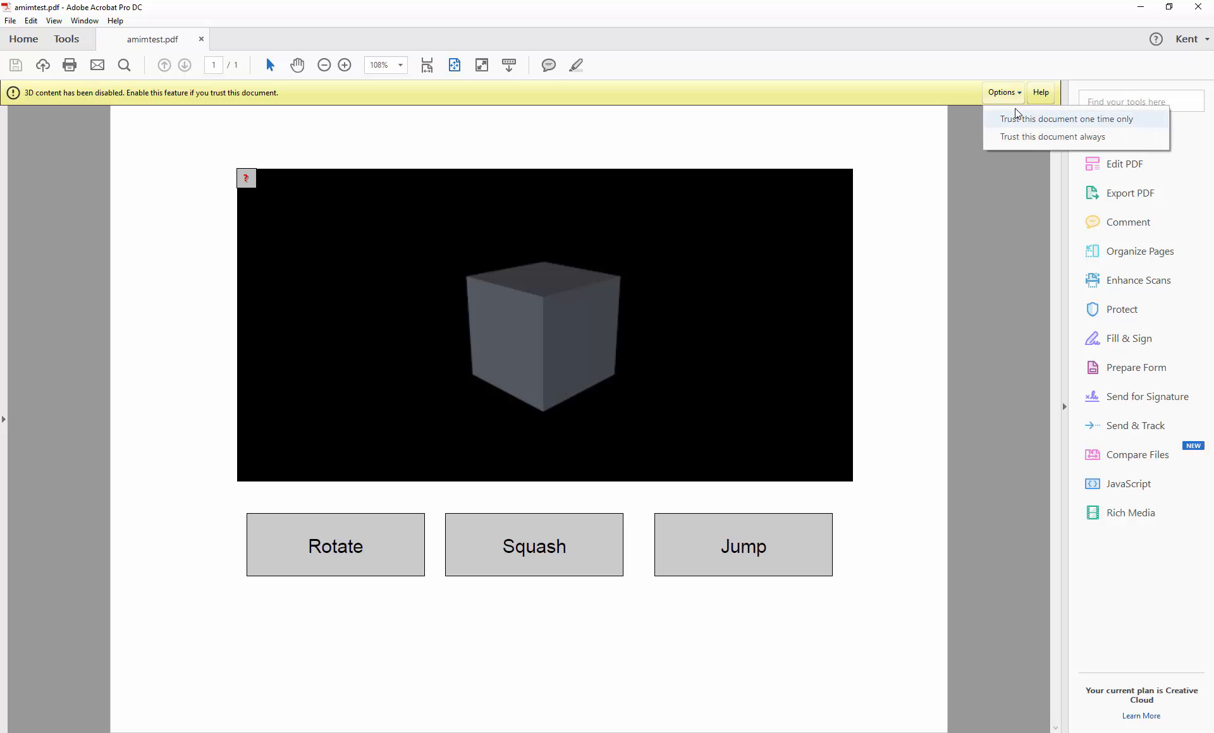
click(1017, 116)
click(553, 288)
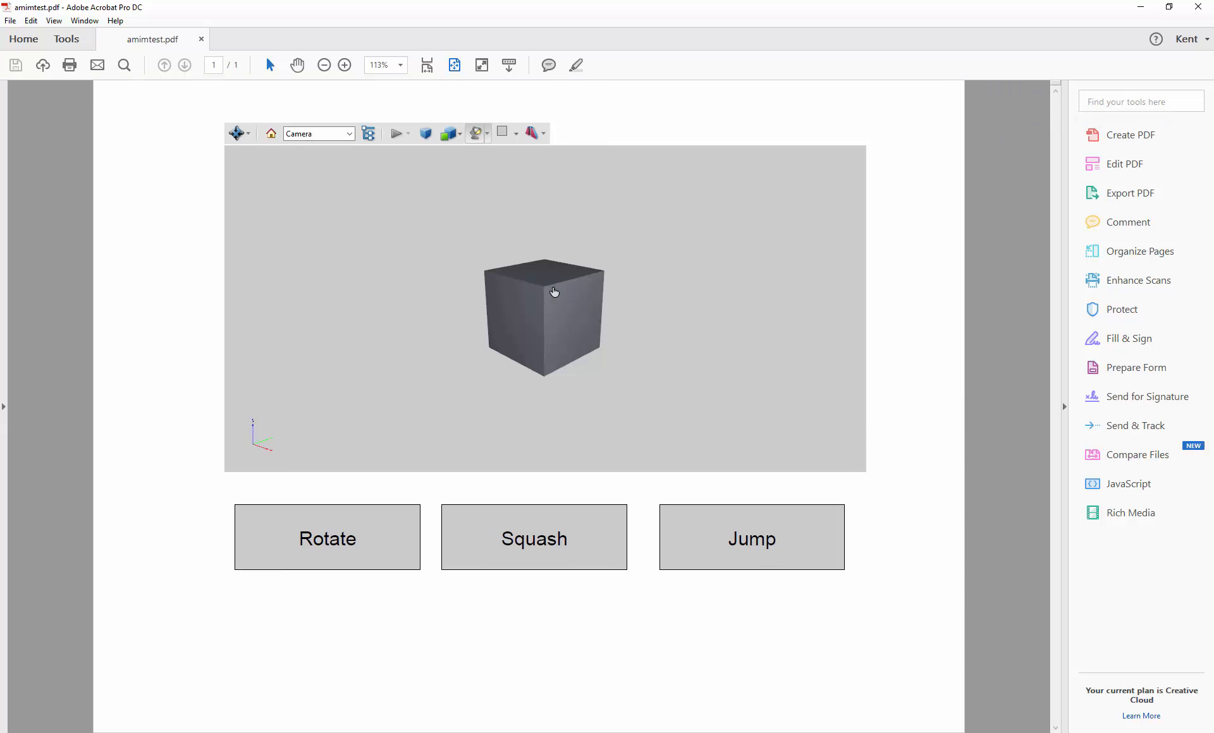
Orbit the cube in the PDF's 3D view, and return to Cinema 4D to export the PDF node again
drag(552, 289, 587, 279)
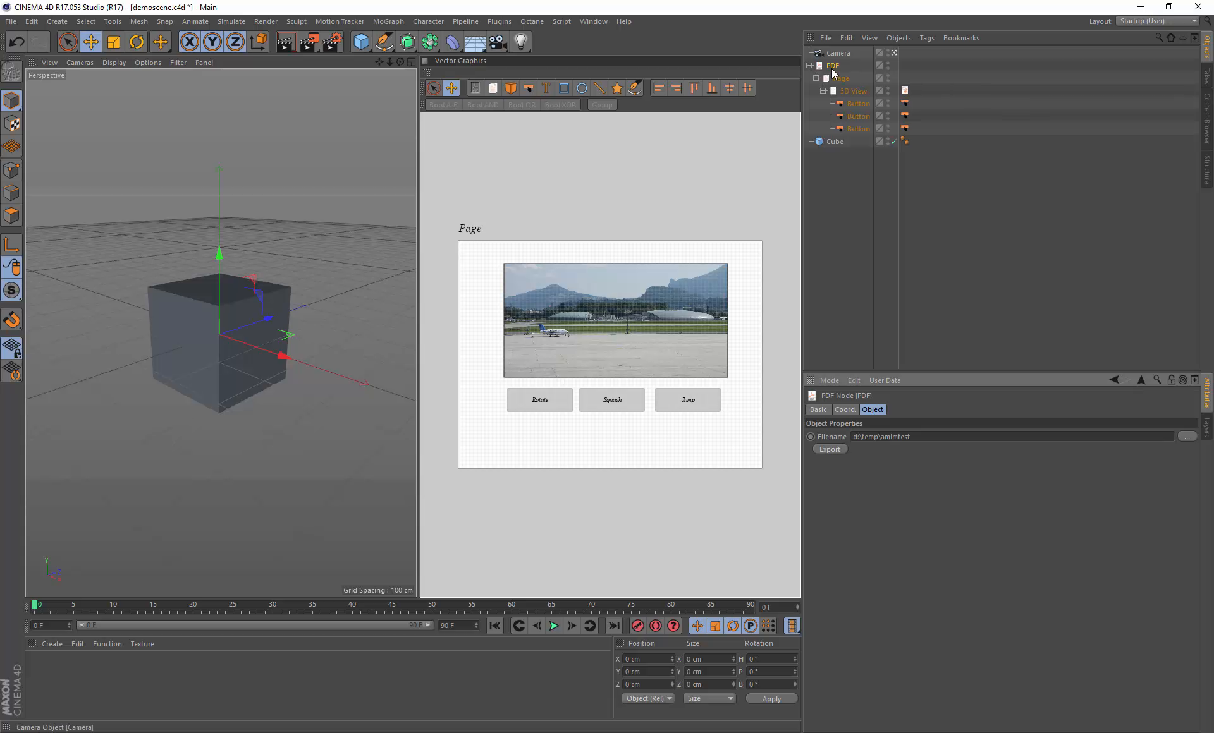
click(827, 449)
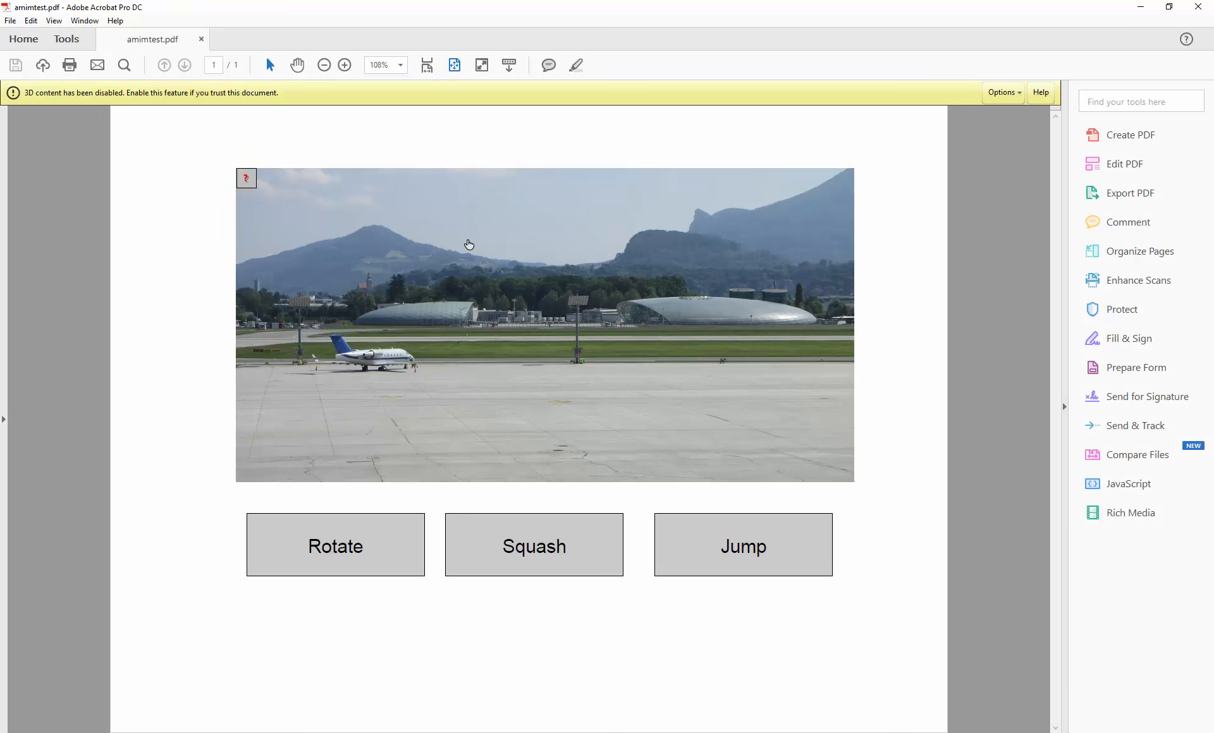
In Adobe Acrobat, trust the document one time only, activate the 3D view, orbit the cube and close the PDF
click(1003, 92)
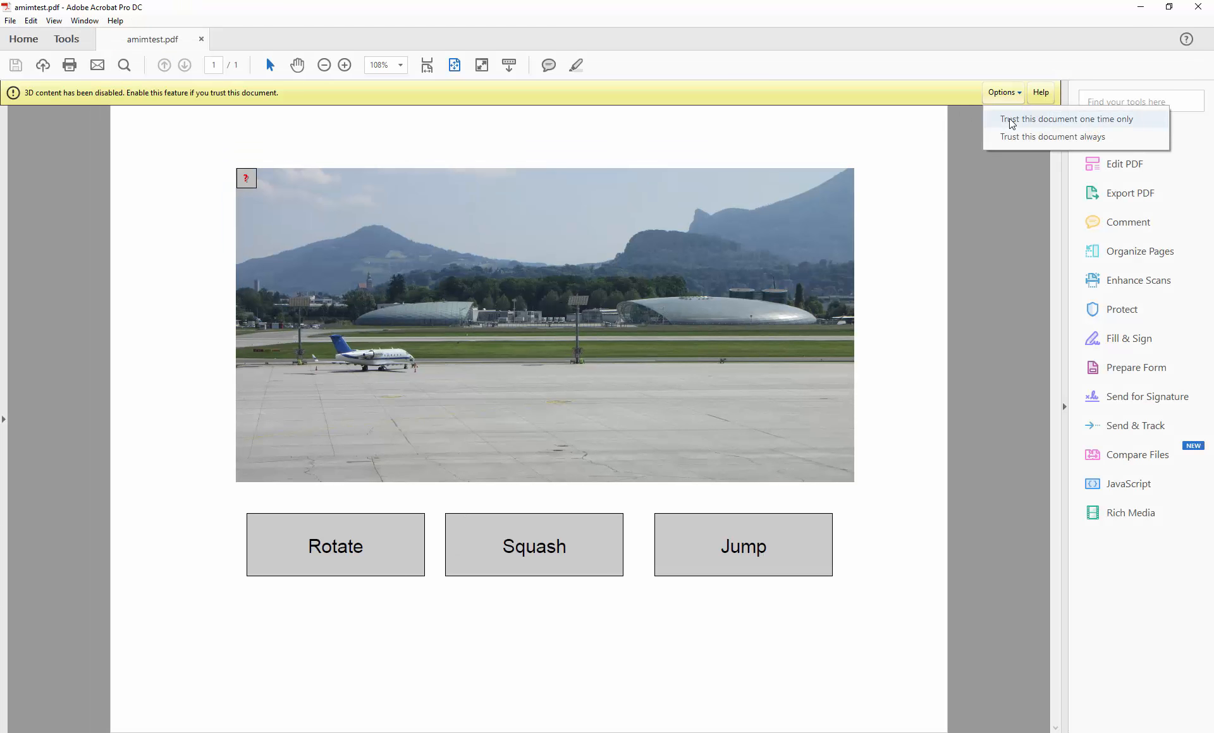
click(1006, 119)
click(552, 296)
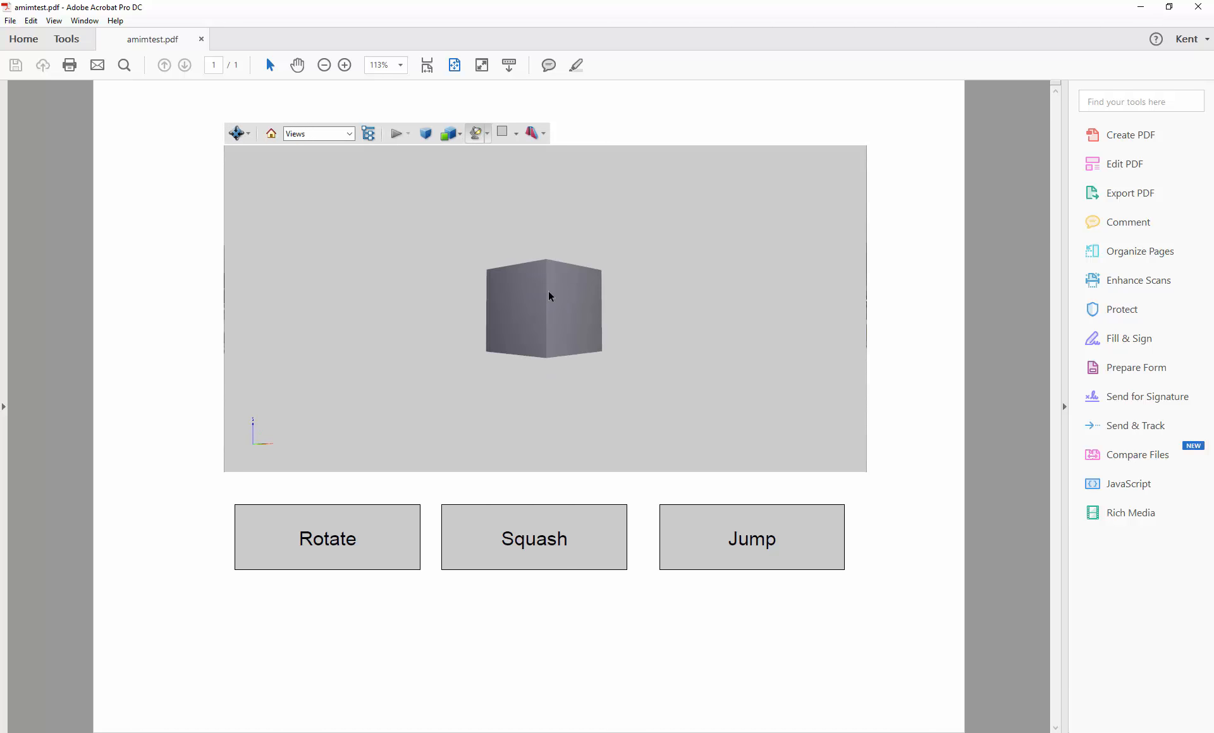
drag(549, 265, 586, 254)
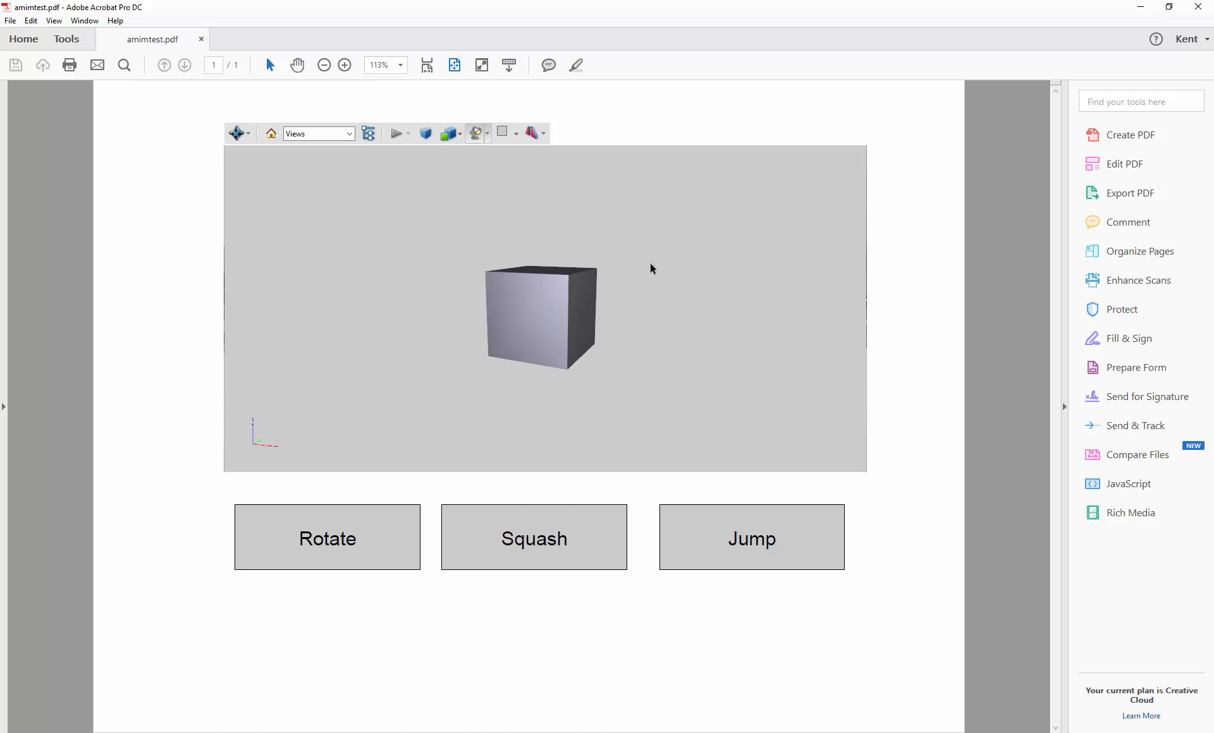
click(1200, 7)
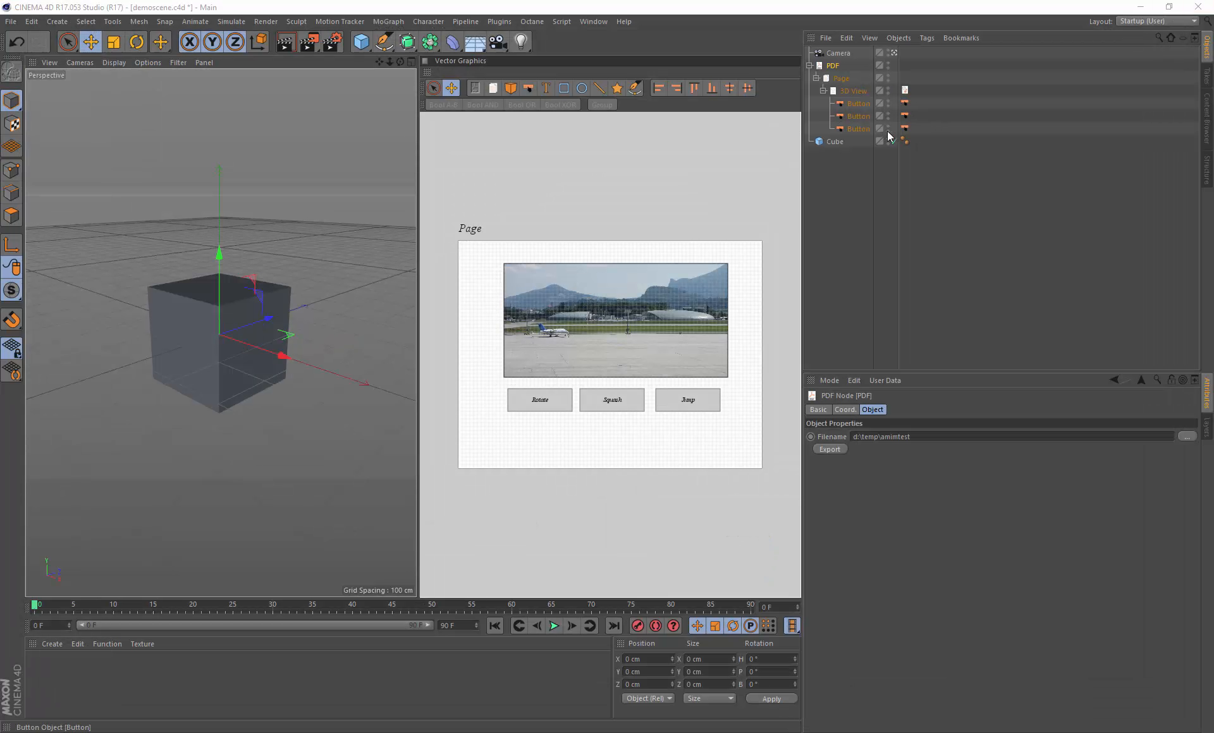
In Cinema 4D, disable the toolbar and enable Transparent Background on the 3D View's PDF View tag, and export the PDF
click(905, 91)
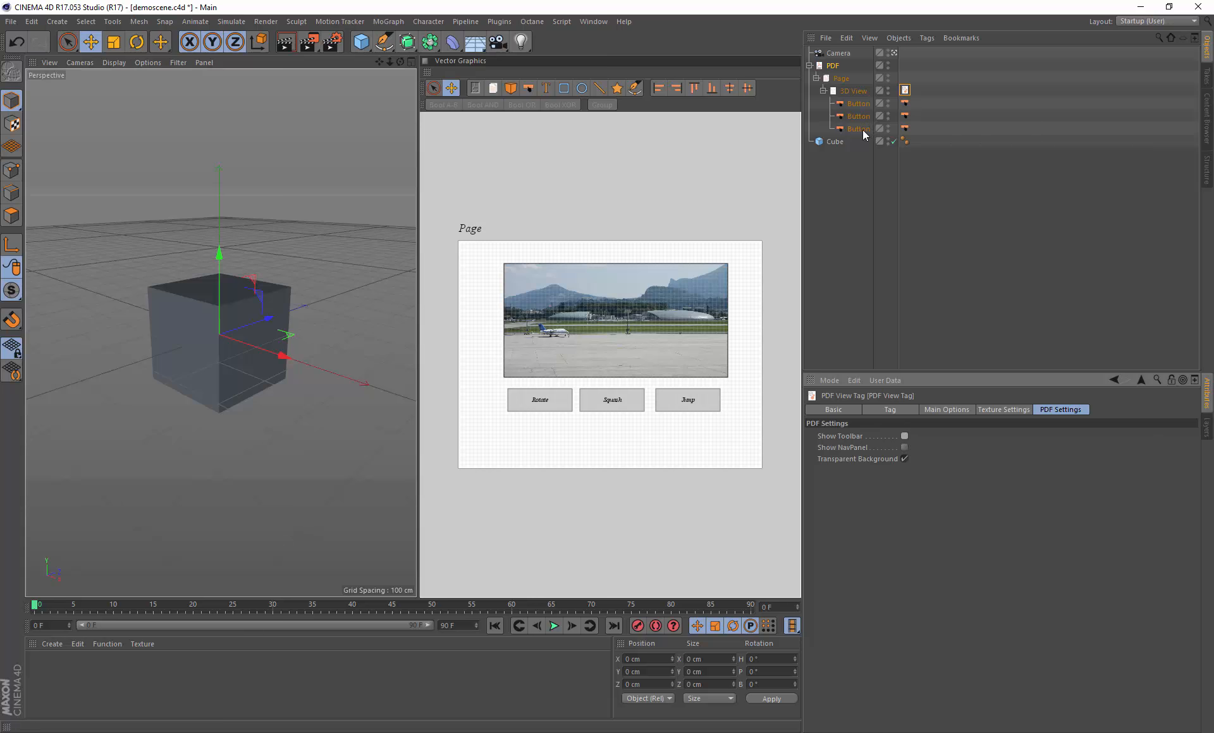
click(831, 66)
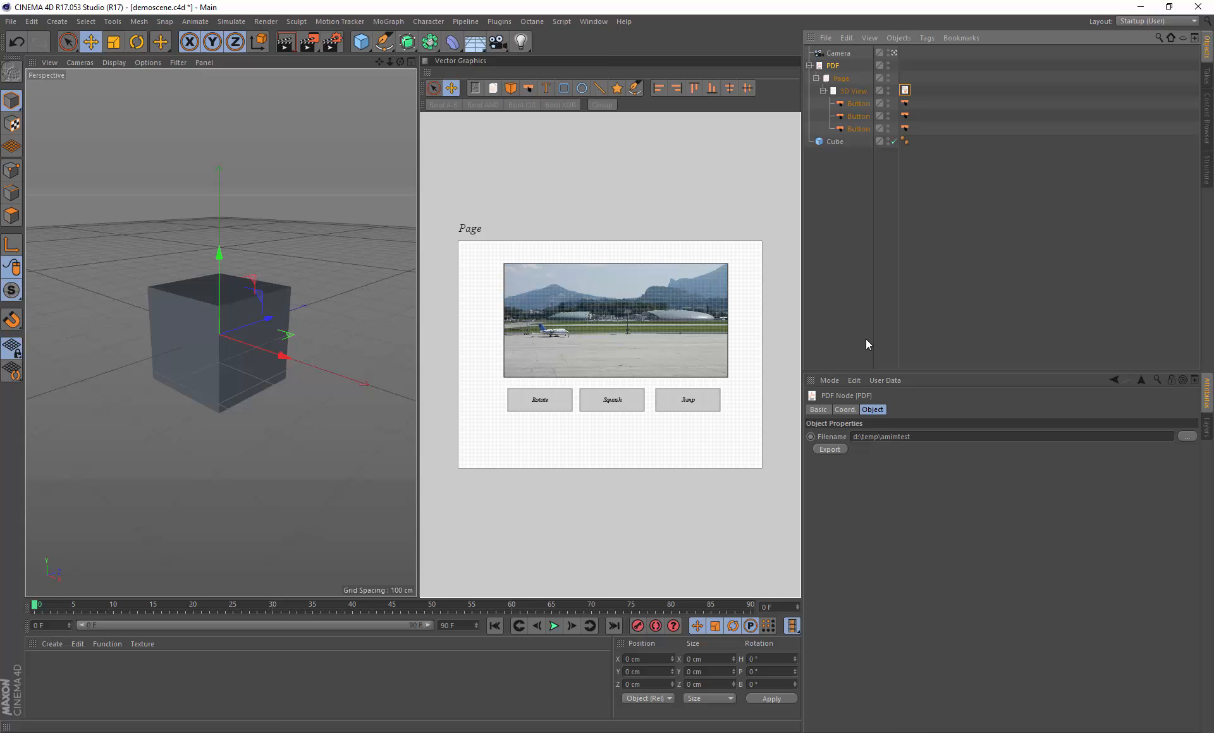
click(836, 448)
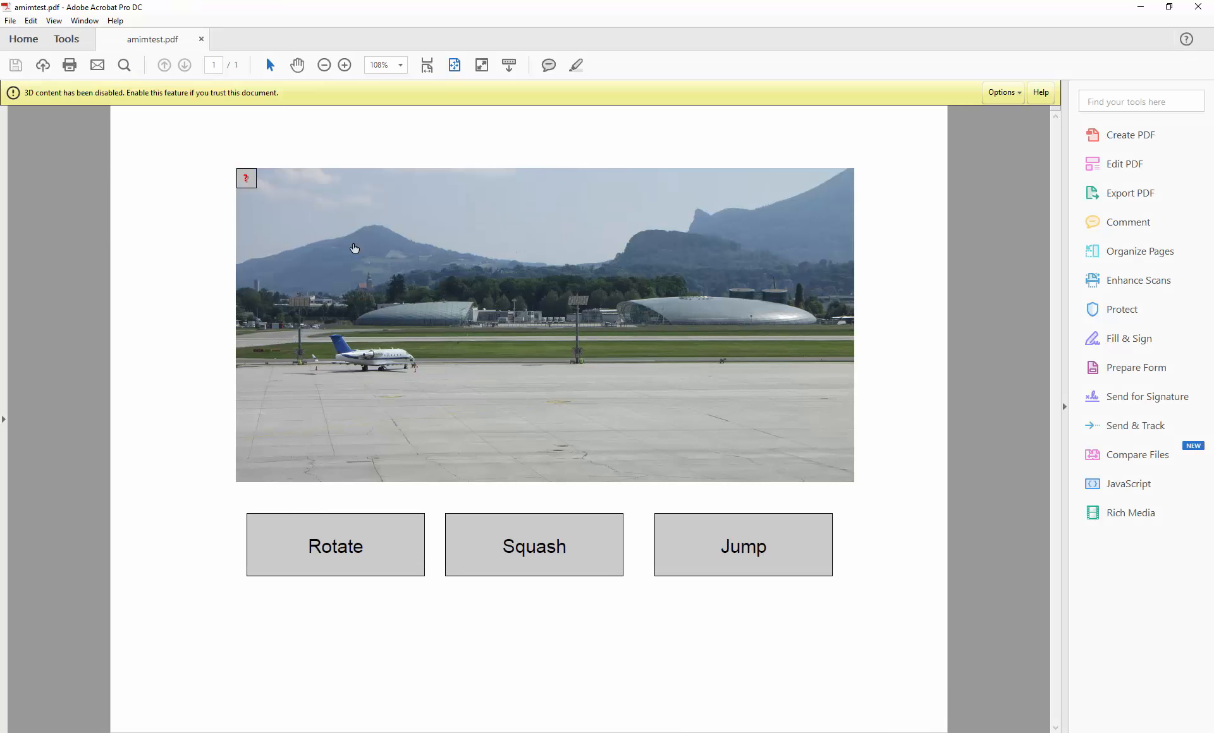
In Adobe Acrobat, trust the new export one time only and orbit the cube in front of the airfield photo
click(995, 100)
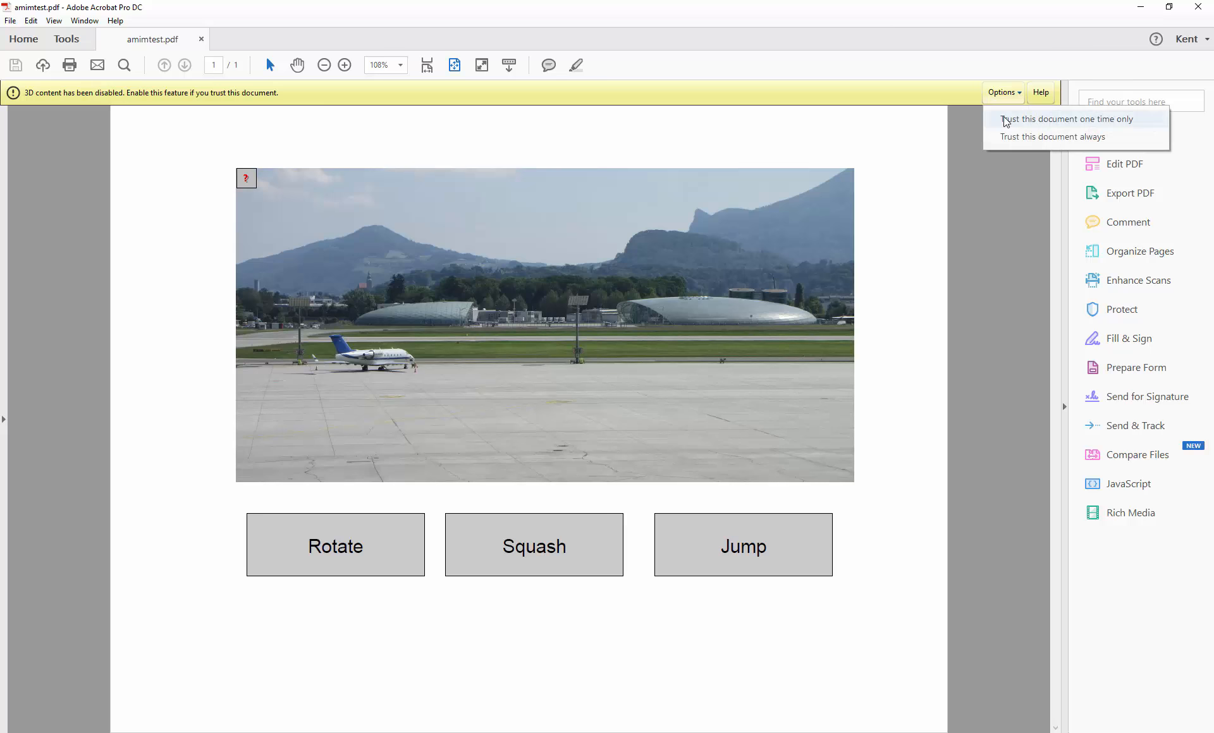
click(1012, 119)
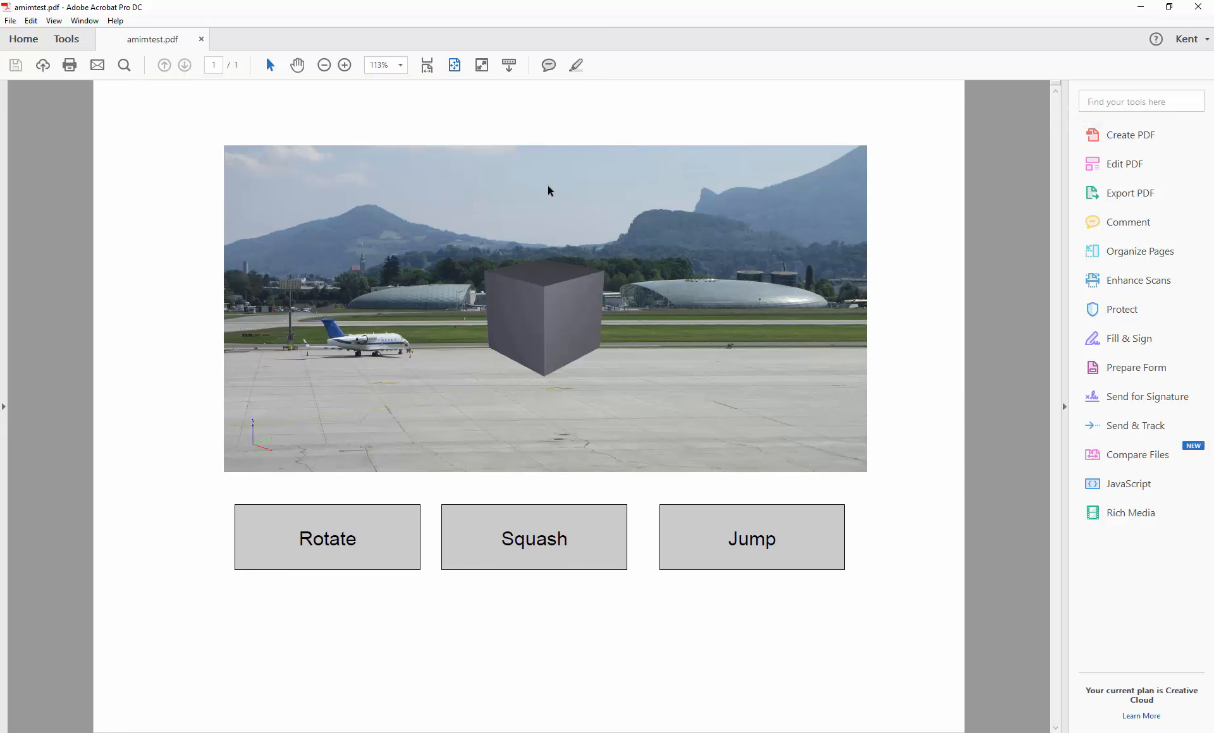
drag(521, 286, 622, 246)
Test the Rotate, Squash and Jump buttons twice, orbiting the cube to a different angle between the rounds
click(365, 538)
click(548, 542)
click(752, 554)
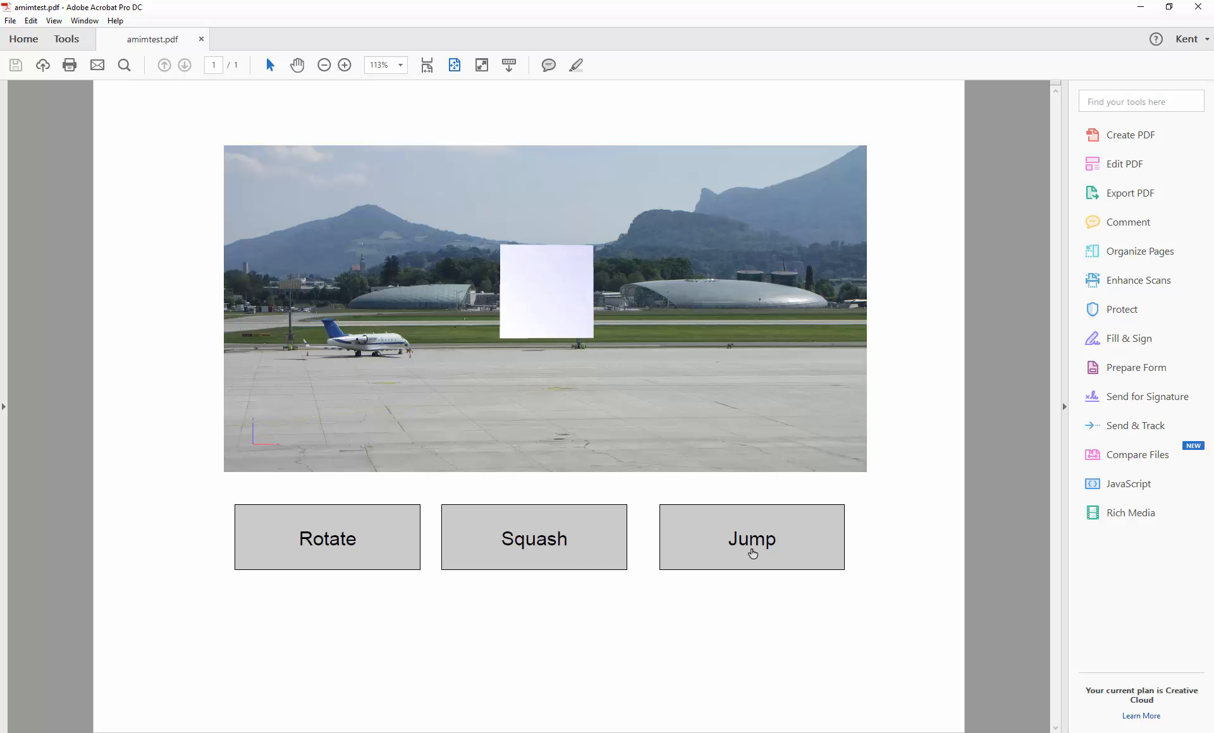
drag(580, 314, 562, 399)
click(389, 545)
click(521, 549)
click(732, 542)
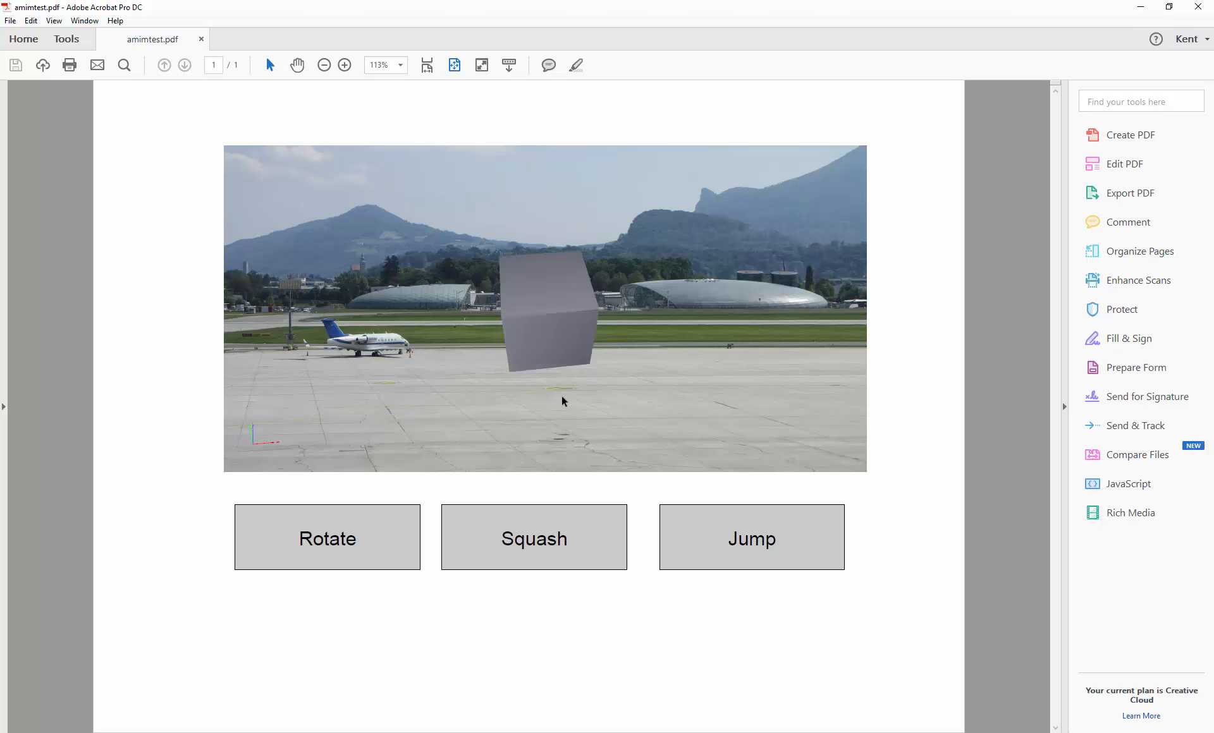